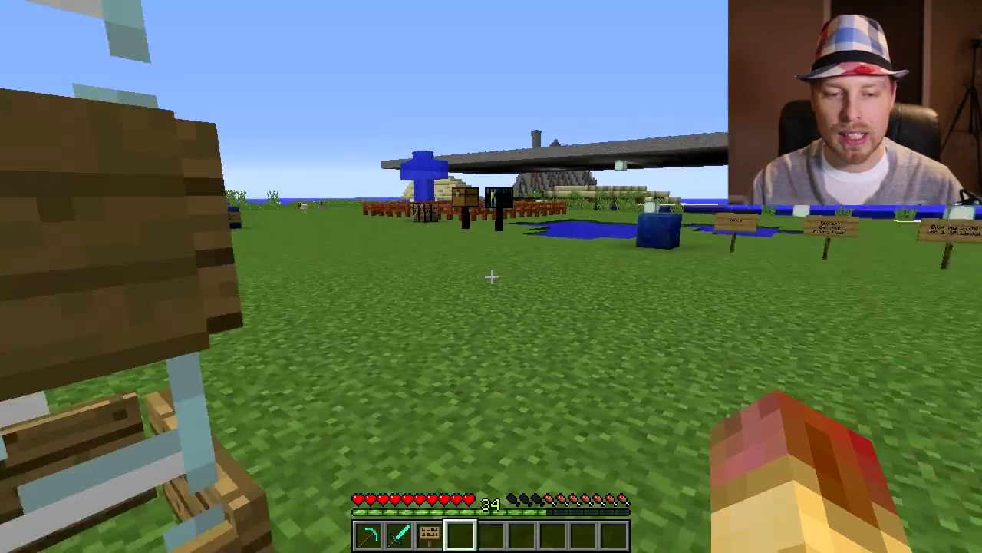
Turn from the enchant sign stand toward the river, then toggle the HUD off and on with F1.
{"action": "key", "text": "s"}
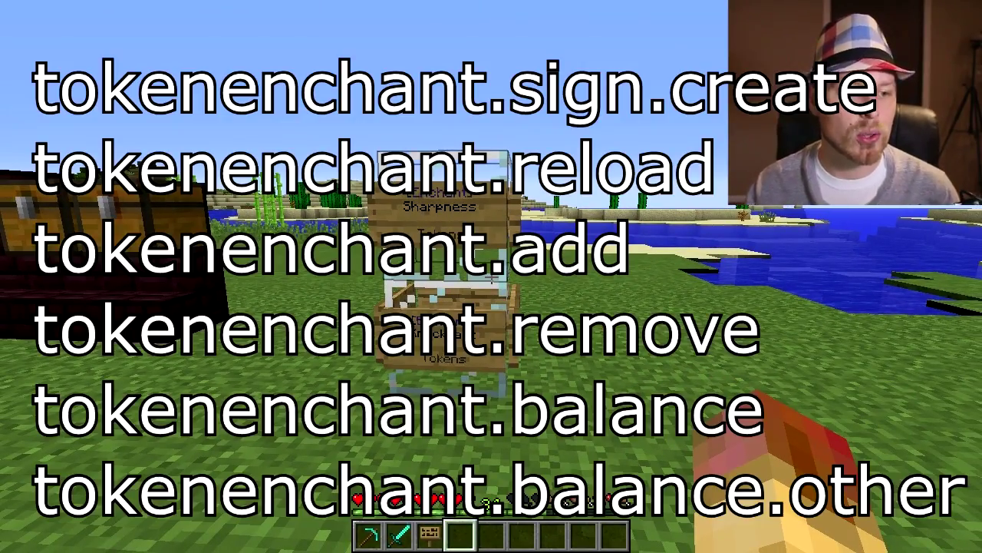
{"action": "mouse_move", "coordinate": [491, 277]}
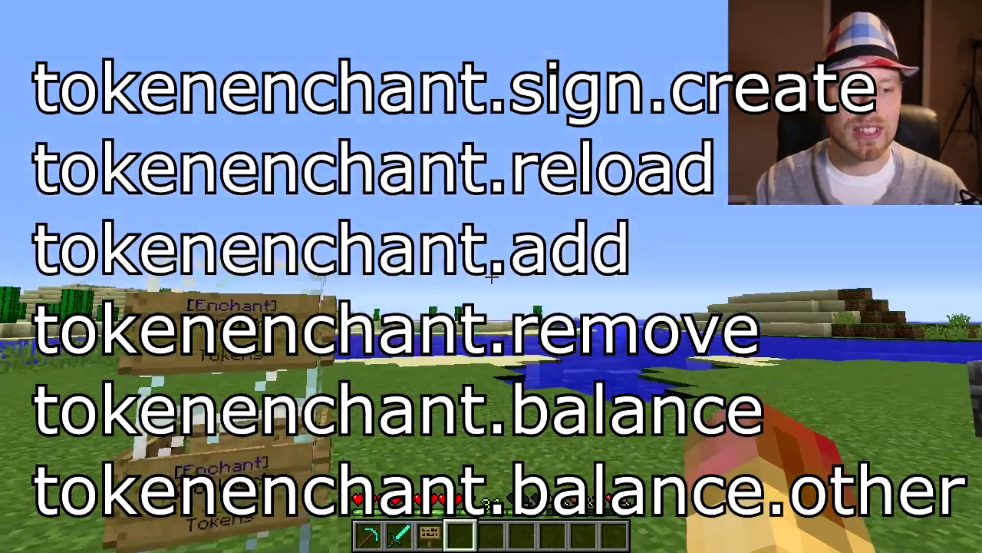
{"action": "key", "text": "w"}
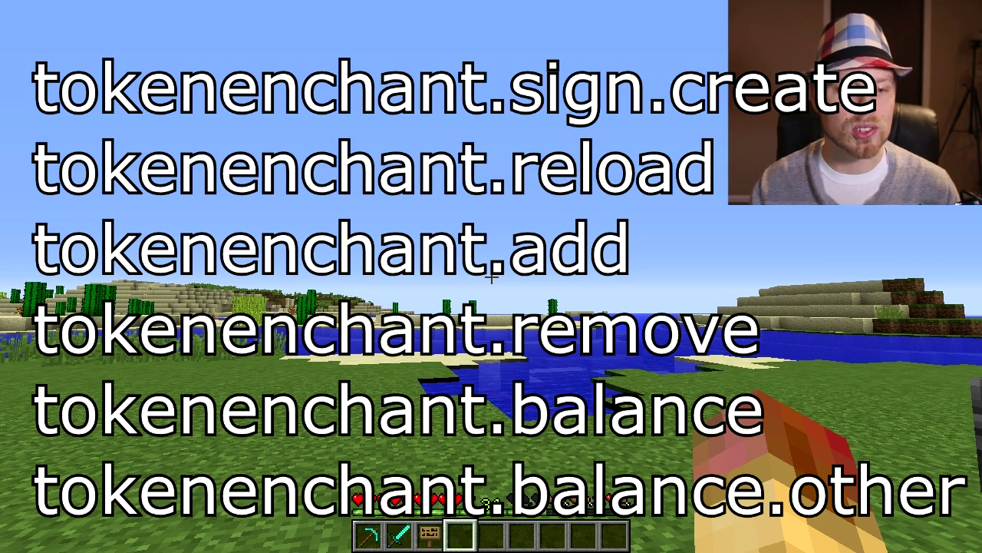
{"action": "key", "text": "F1"}
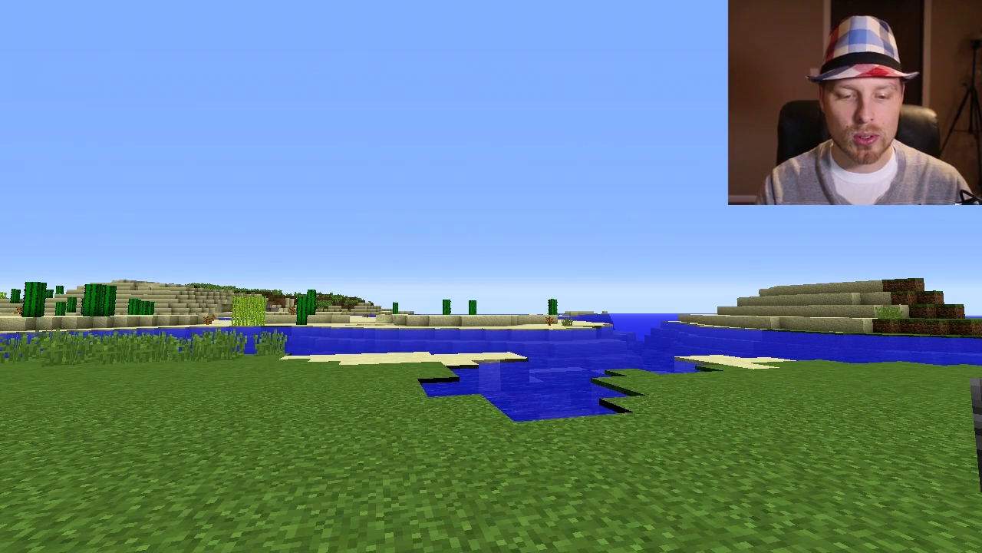
{"action": "key", "text": "F1"}
Check the token balance with /te, withdraw 5 tokens, and redeem the token item.
{"action": "key", "text": "t"}
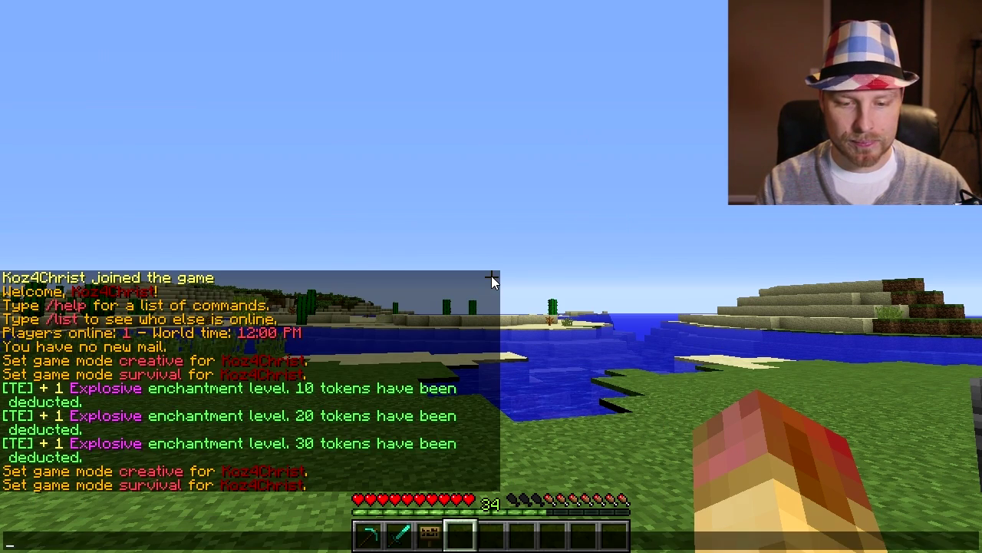
{"action": "type", "text": "/te"}
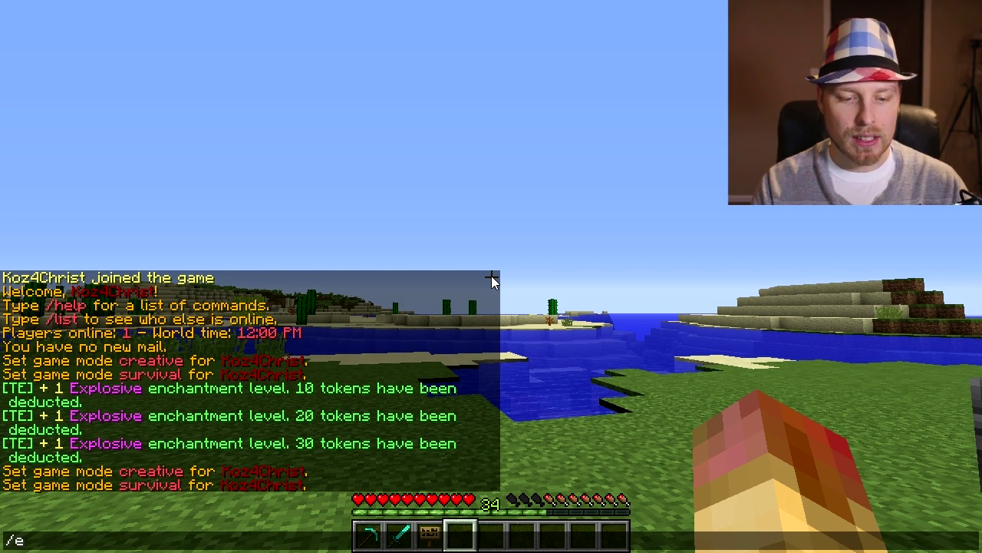
{"action": "key", "text": "Return"}
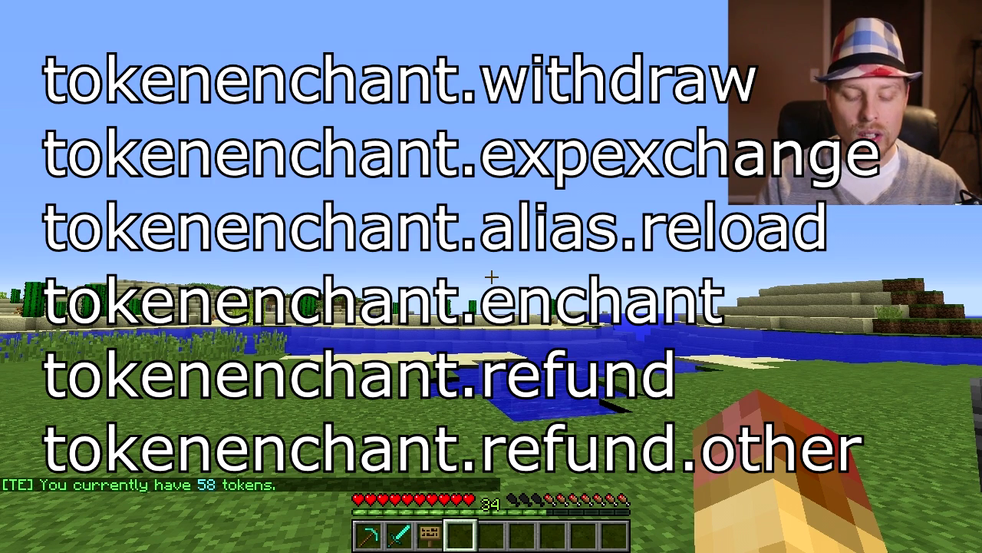
{"action": "type", "text": "/te wi"}
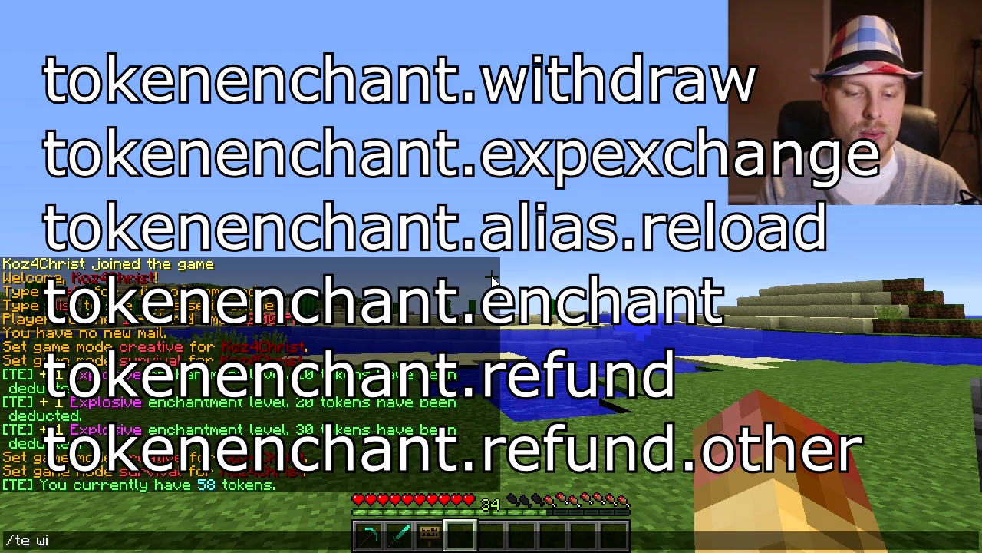
{"action": "type", "text": "thdraw 5"}
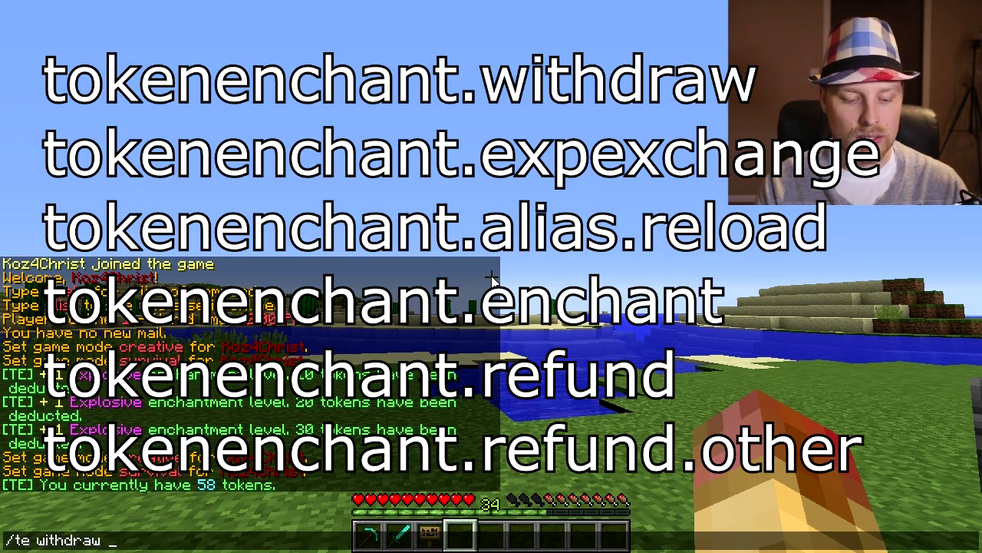
{"action": "key", "text": "Return"}
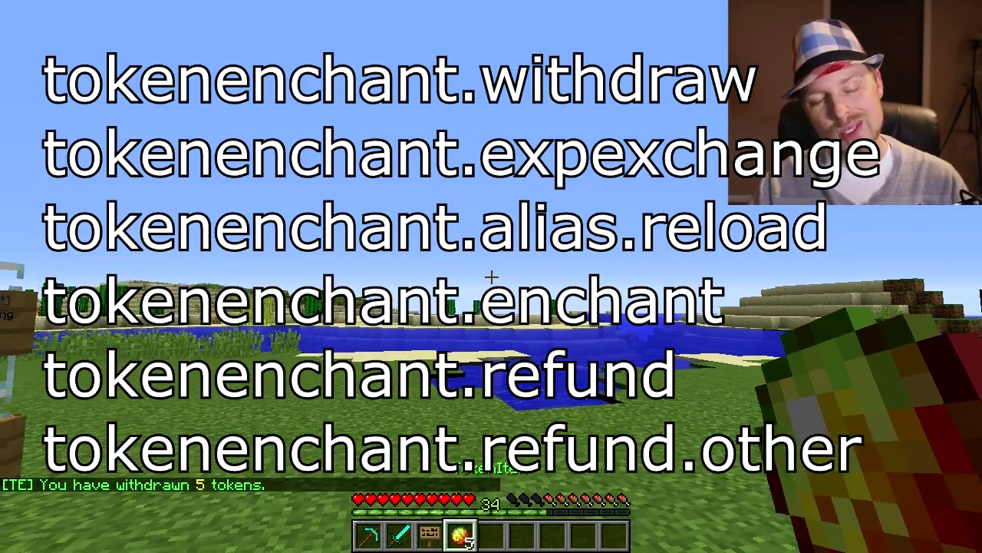
{"action": "right_click", "coordinate": [491, 277]}
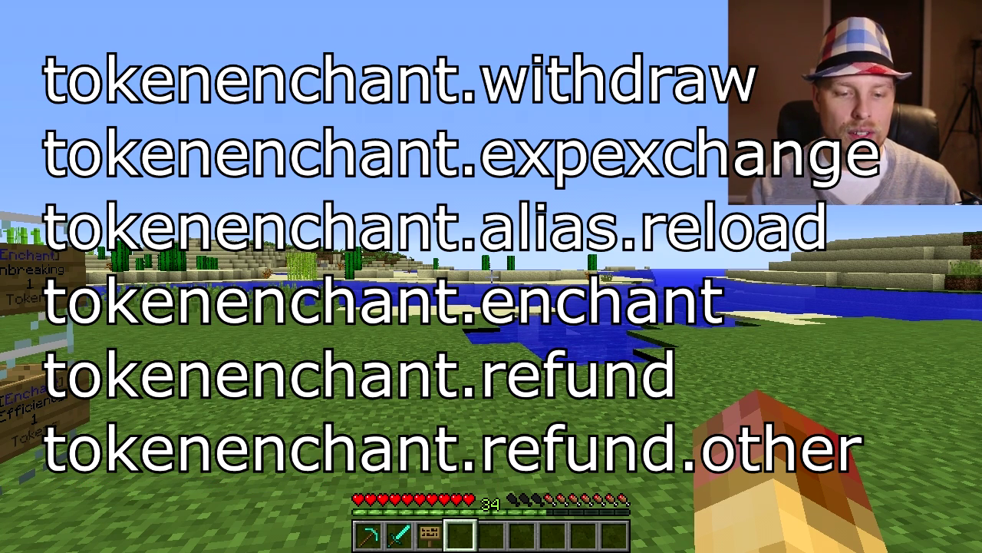
Add 100 tokens to the player's account and confirm the balance is now 158.
{"action": "key", "text": "a"}
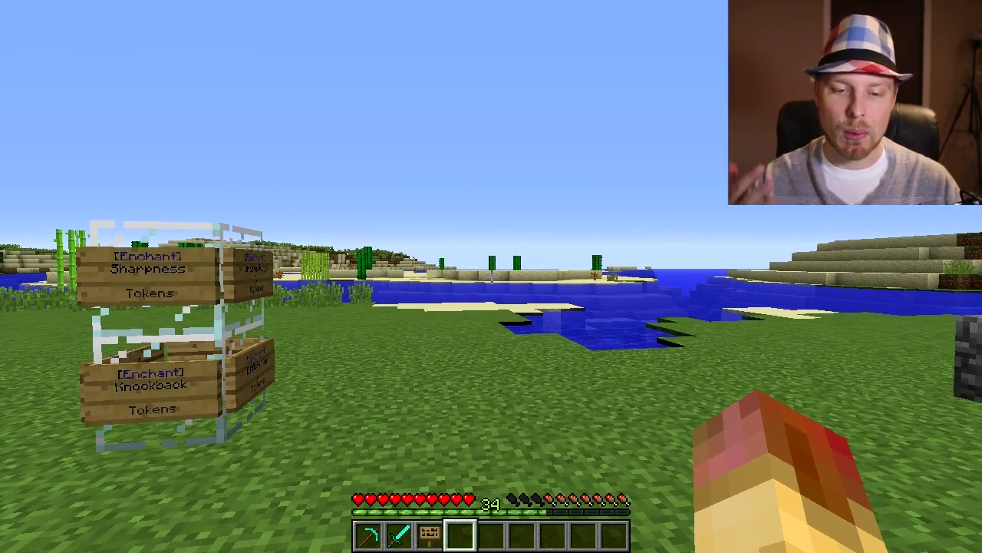
{"action": "key", "text": "w"}
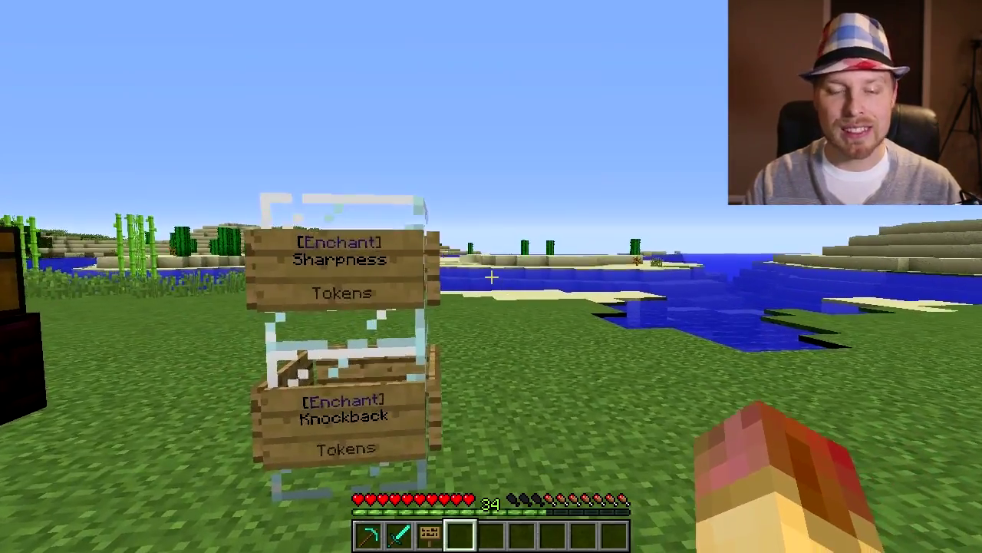
{"action": "key", "text": "a"}
{"action": "key", "text": "s"}
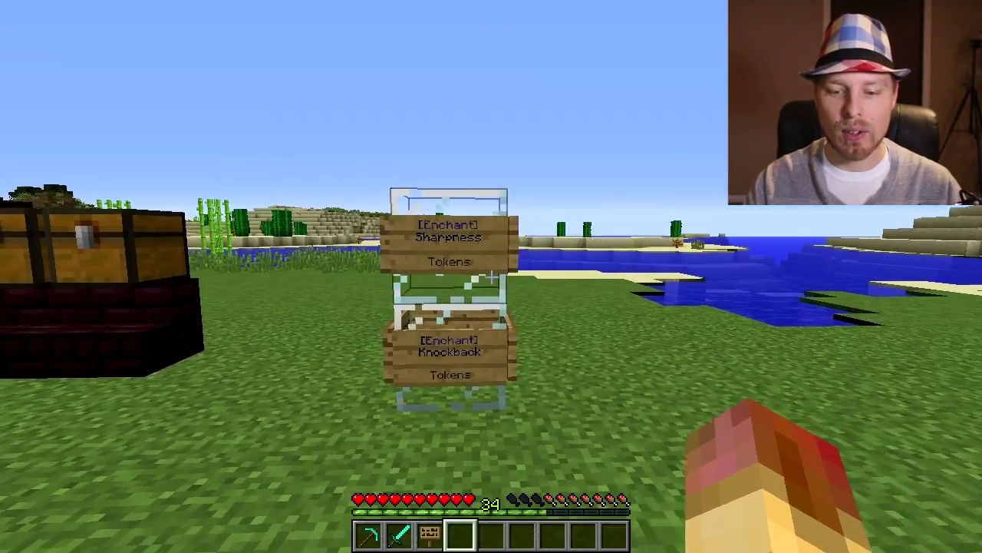
{"action": "key", "text": "d"}
{"action": "key", "text": "slash"}
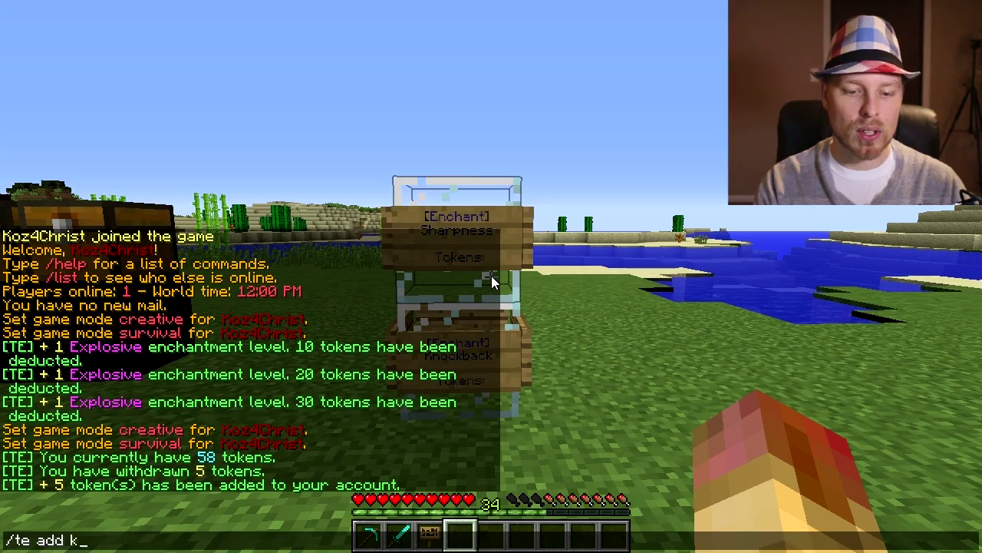
{"action": "type", "text": "te add Koz4Christ 100"}
{"action": "key", "text": "Return"}
{"action": "key", "text": "w"}
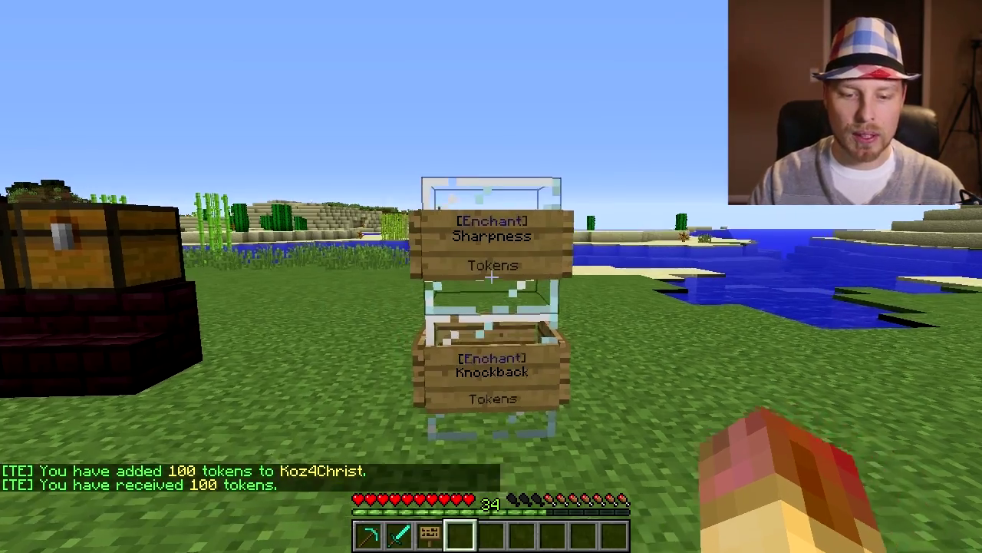
{"action": "key", "text": "slash"}
{"action": "type", "text": "te"}
{"action": "key", "text": "Return"}
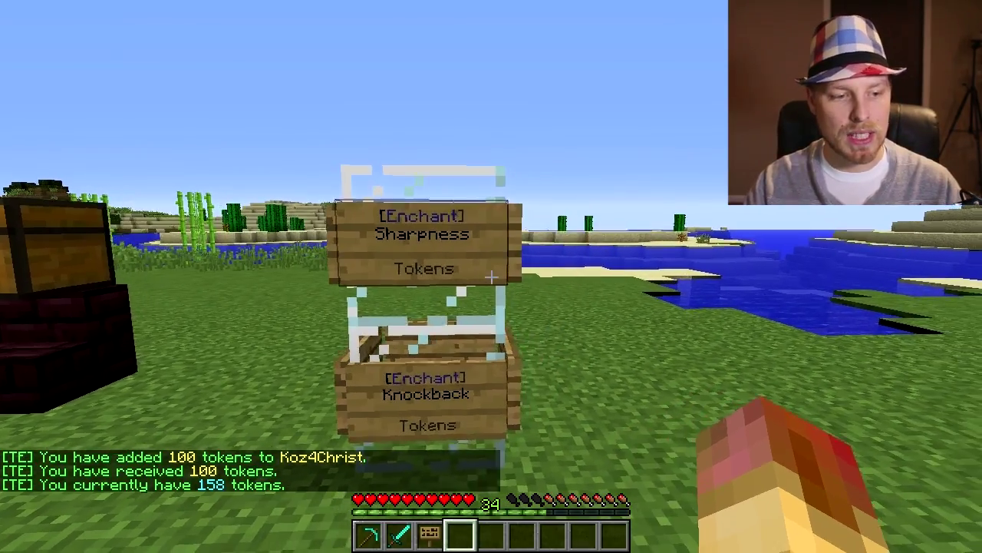
Holding the diamond sword, buy Unbreaking and try buying Efficiency from the signs.
{"action": "key", "text": "2"}
{"action": "key", "text": "w"}
{"action": "key", "text": "d"}
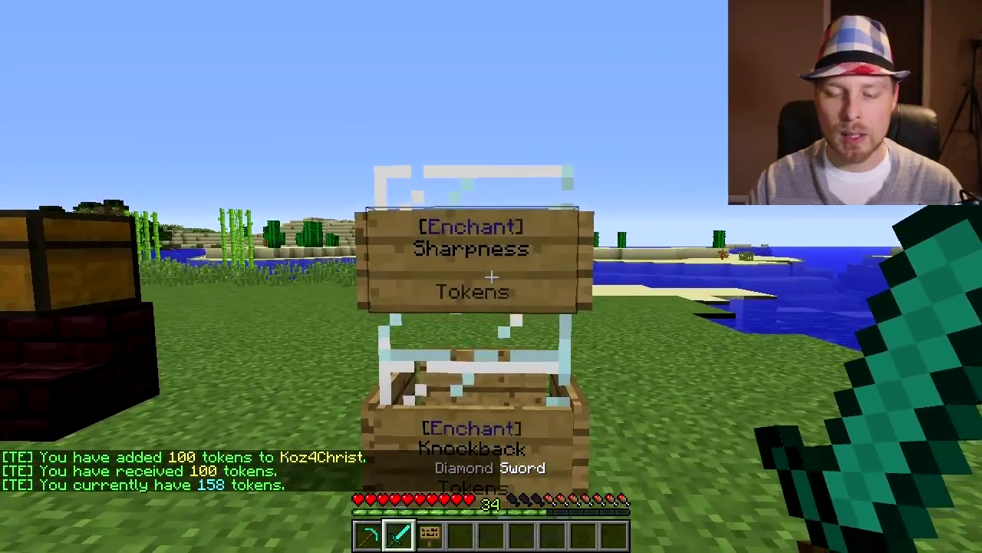
{"action": "key", "text": "d"}
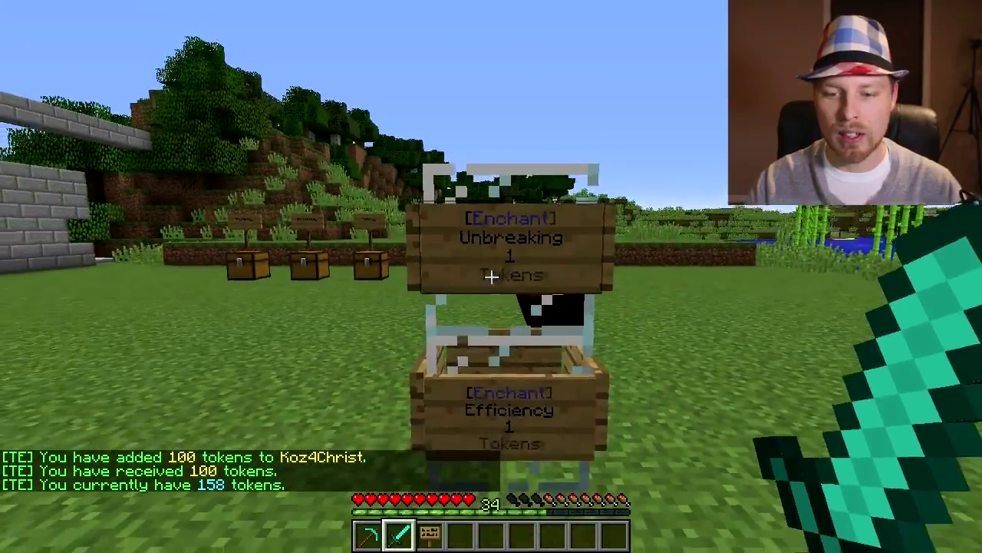
{"action": "key", "text": "d"}
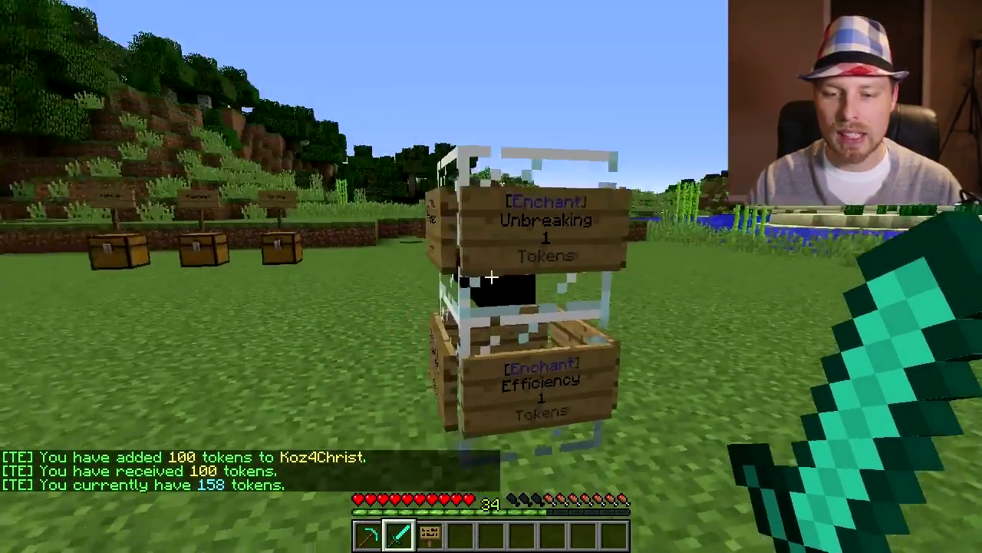
{"action": "key", "text": "a"}
{"action": "right_click", "coordinate": [491, 277]}
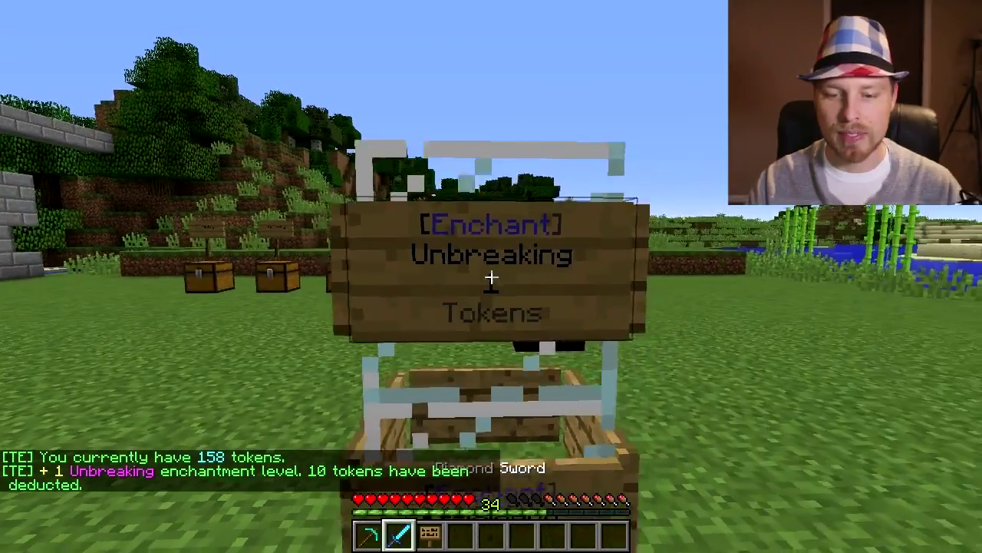
{"action": "key", "text": "s"}
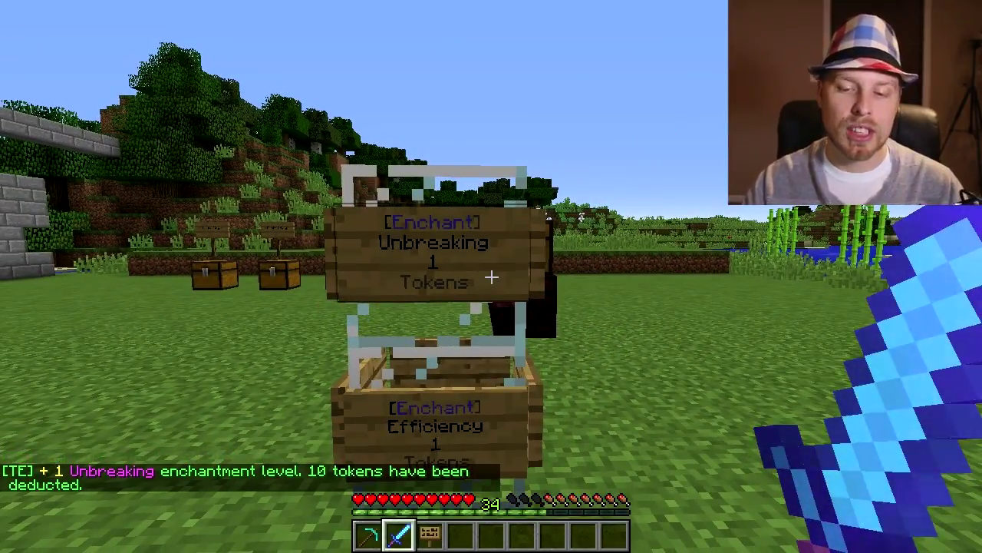
{"action": "key", "text": "w"}
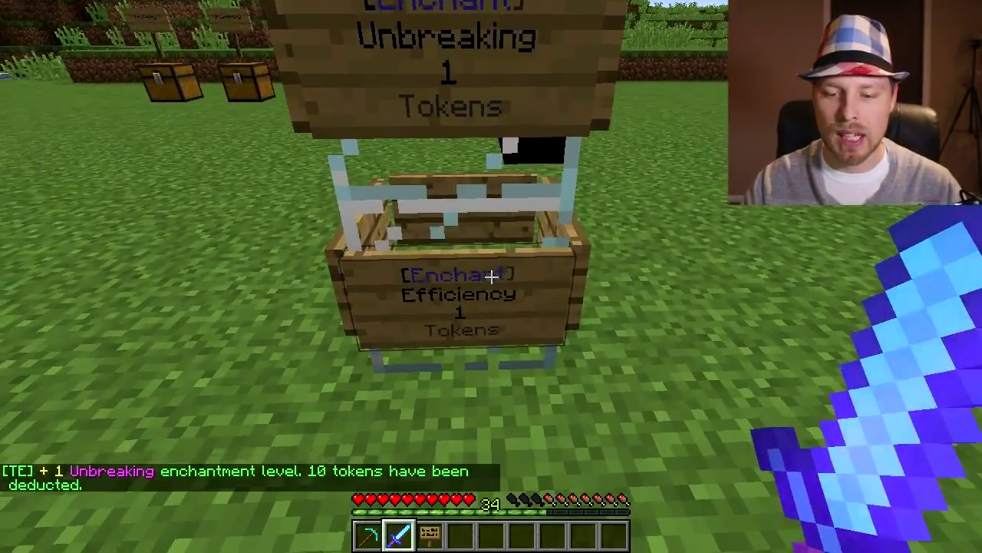
{"action": "right_click", "coordinate": [492, 276]}
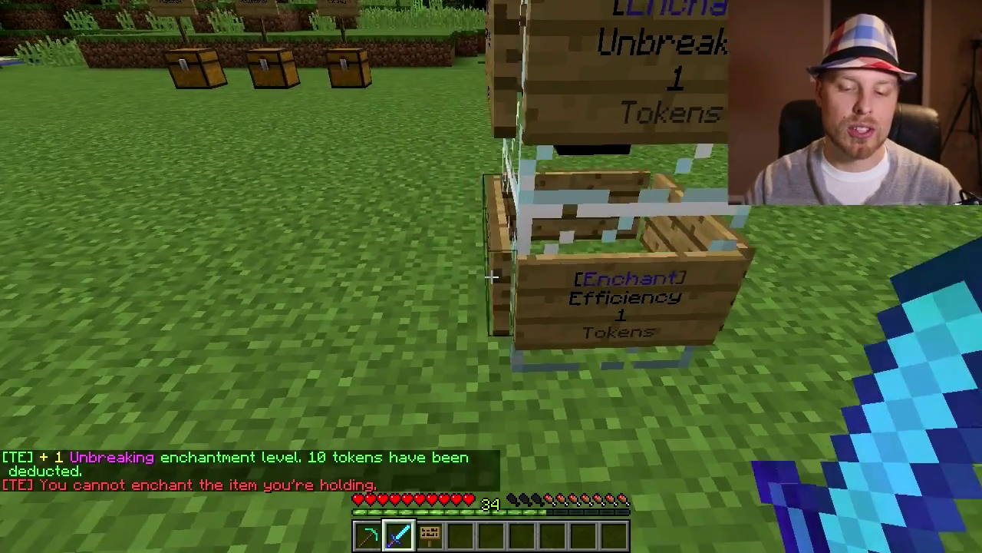
With the diamond pickaxe held, try buying Sharpness and Knockback.
{"action": "key", "text": "1"}
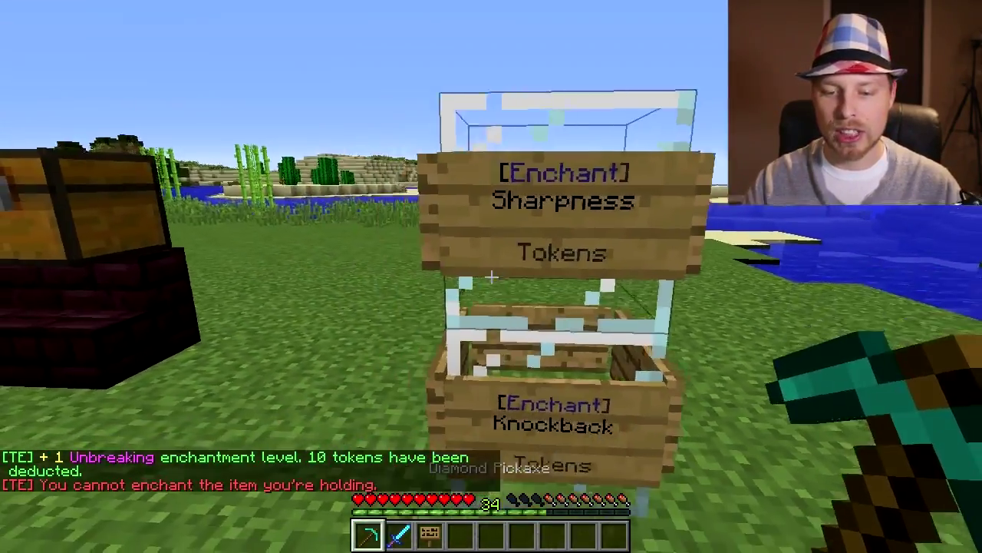
{"action": "key", "text": "w"}
{"action": "right_click", "coordinate": [491, 278]}
{"action": "right_click", "coordinate": [491, 276]}
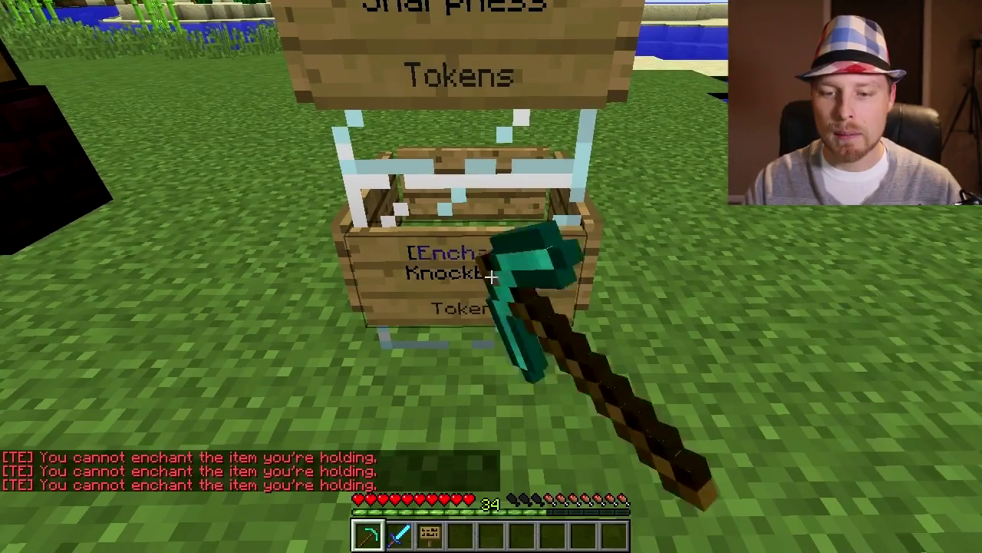
{"action": "key", "text": "s"}
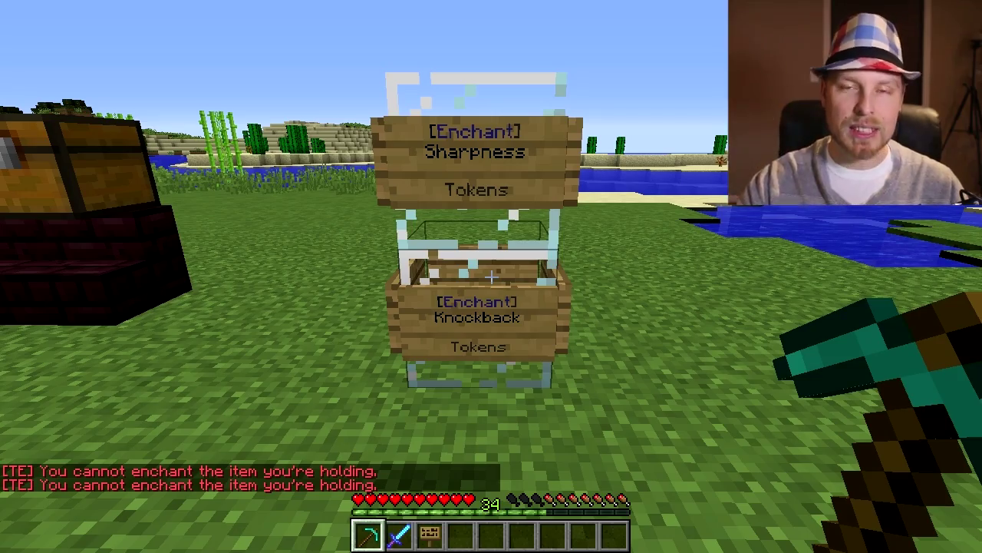
Buy Sharpness and Knockback for the diamond sword and check its tooltip.
{"action": "key", "text": "w"}
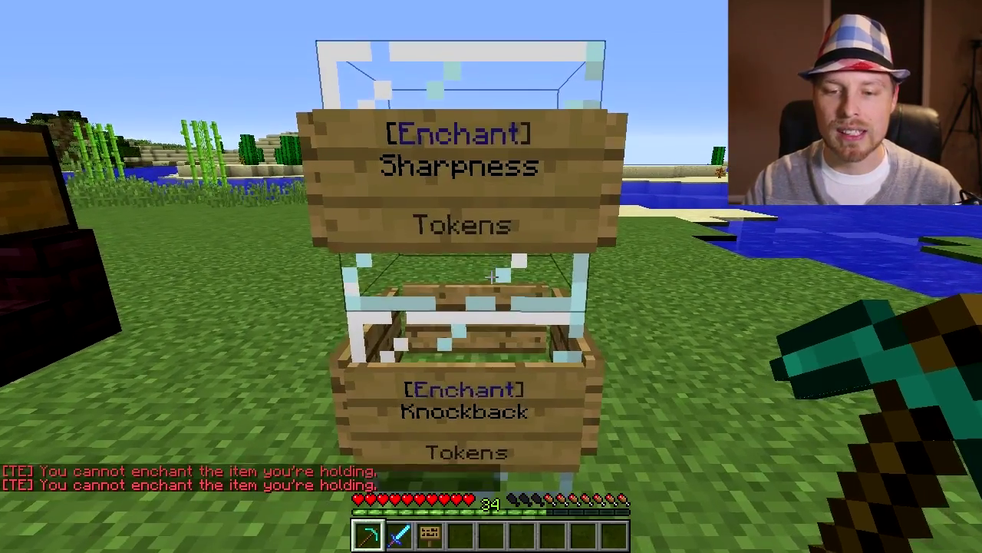
{"action": "key", "text": "2"}
{"action": "right_click", "coordinate": [492, 276]}
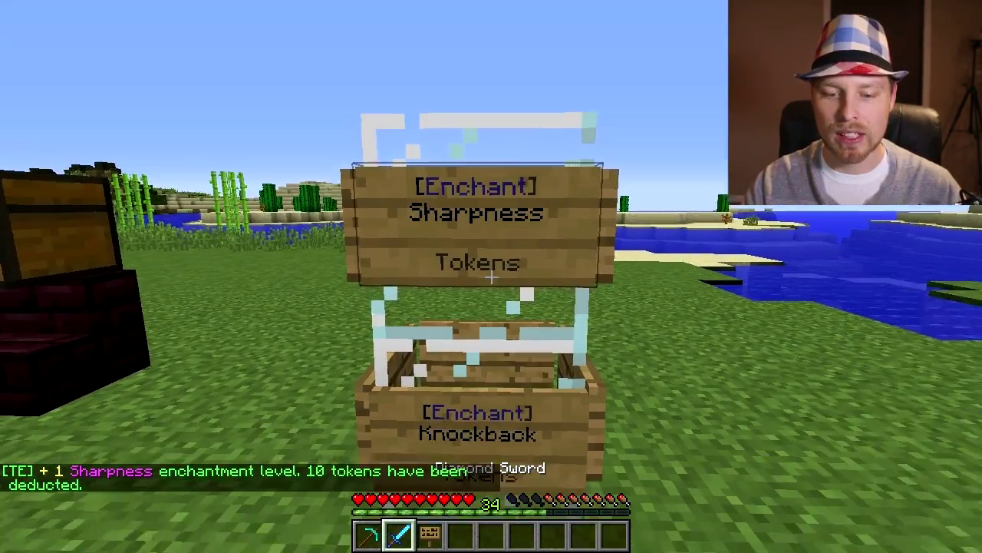
{"action": "right_click", "coordinate": [492, 276]}
{"action": "key", "text": "e"}
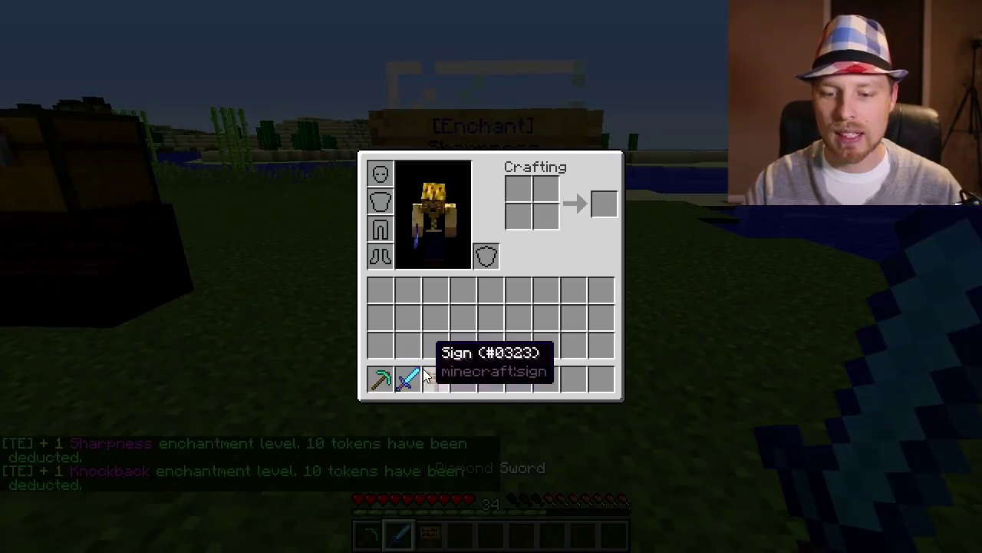
{"action": "key", "text": "e"}
Buy two more Sharpness levels for 20 and 30 tokens and confirm Sharpness III.
{"action": "right_click", "coordinate": [491, 277]}
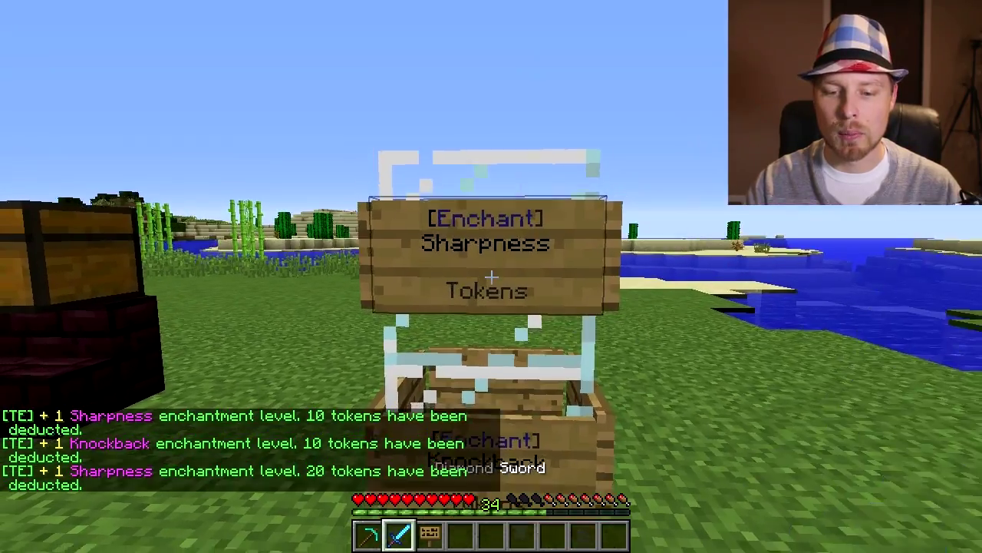
{"action": "right_click", "coordinate": [491, 276]}
{"action": "key", "text": "e"}
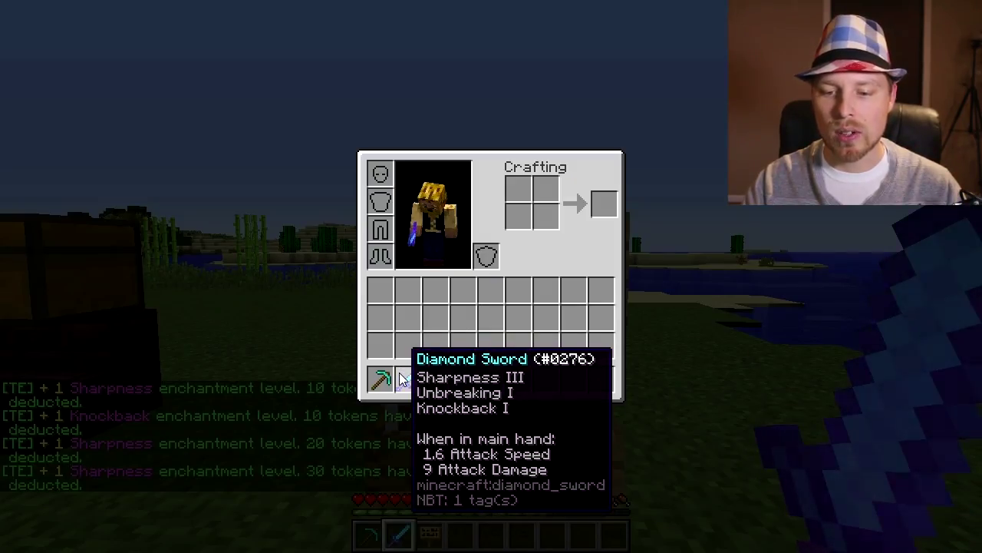
{"action": "key", "text": "e"}
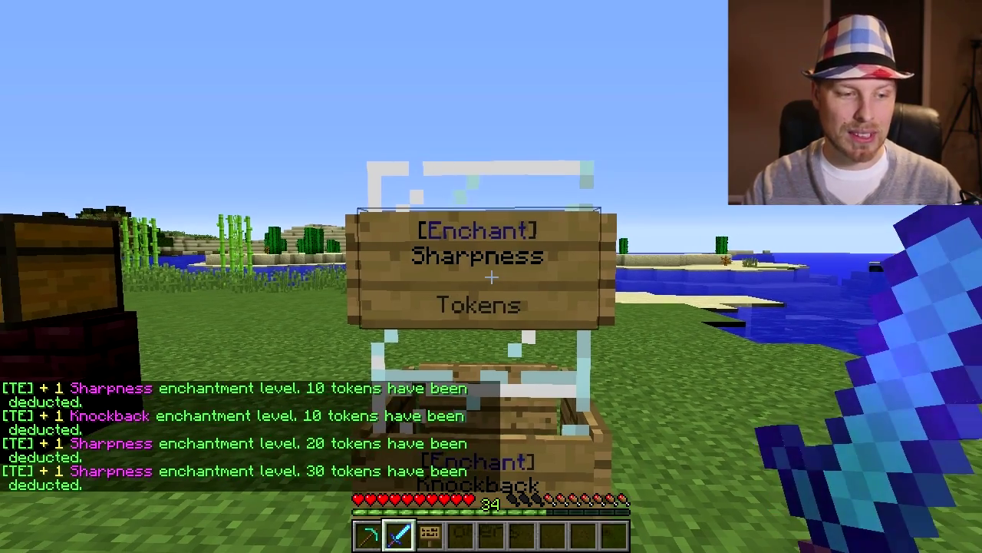
{"action": "key", "text": "s"}
{"action": "key", "text": "slash"}
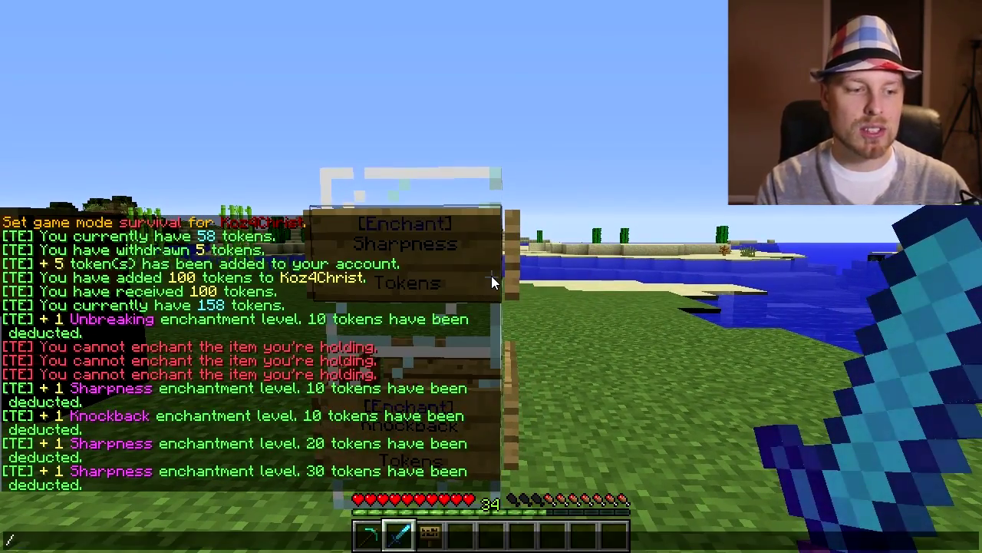
Refund one Sharpness level for 24 tokens with /te refund sharpness and confirm the sword shows Sharpness II.
{"action": "type", "text": "te refund sha"}
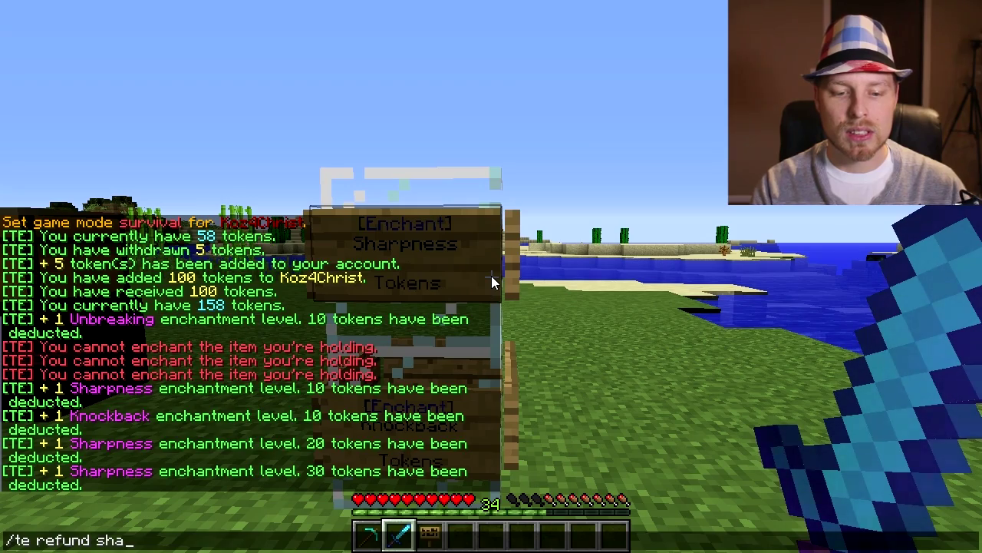
{"action": "type", "text": "rpness"}
{"action": "key", "text": "Return"}
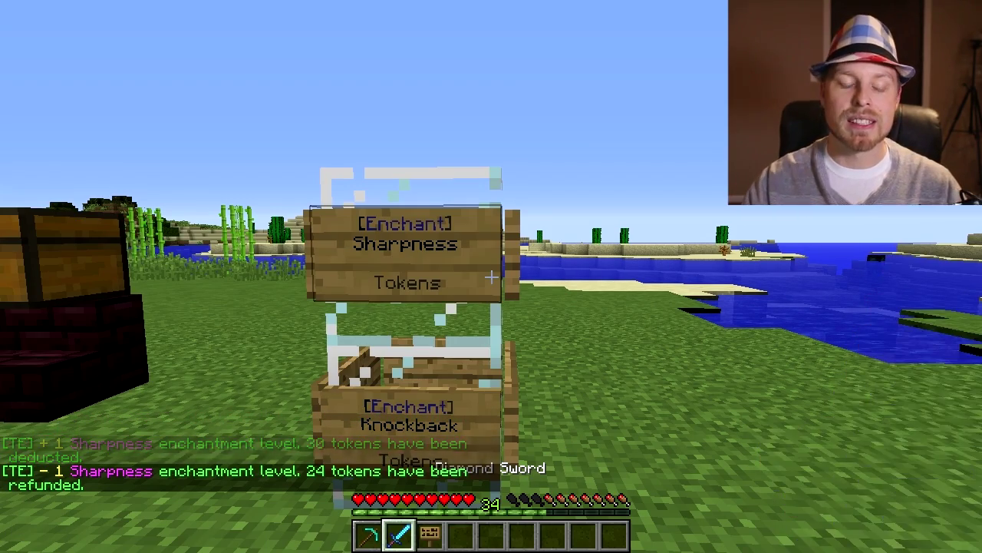
{"action": "key", "text": "e"}
{"action": "mouse_move", "coordinate": [404, 378]}
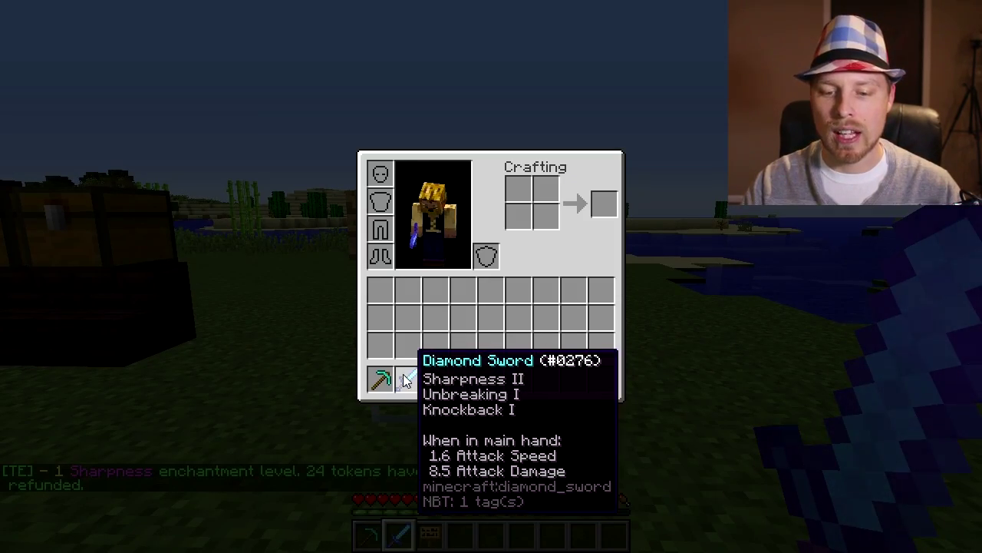
{"action": "key", "text": "e"}
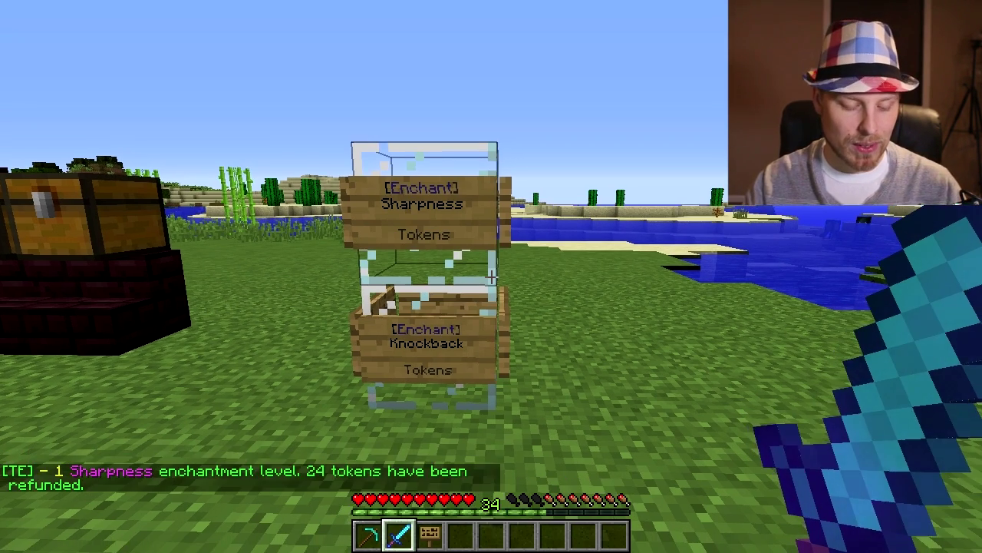
{"action": "type", "text": "/te balt"}
Show the token balance top list, then give the player 3 with /te givebp, which reports VKBackPack not found.
{"action": "key", "text": "Escape"}
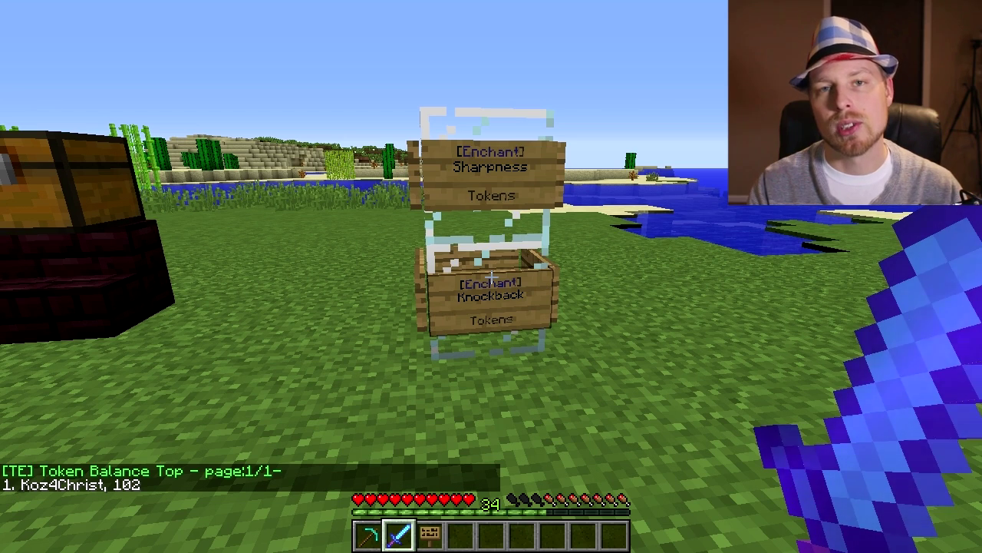
{"action": "key", "text": "slash"}
{"action": "type", "text": "te "}
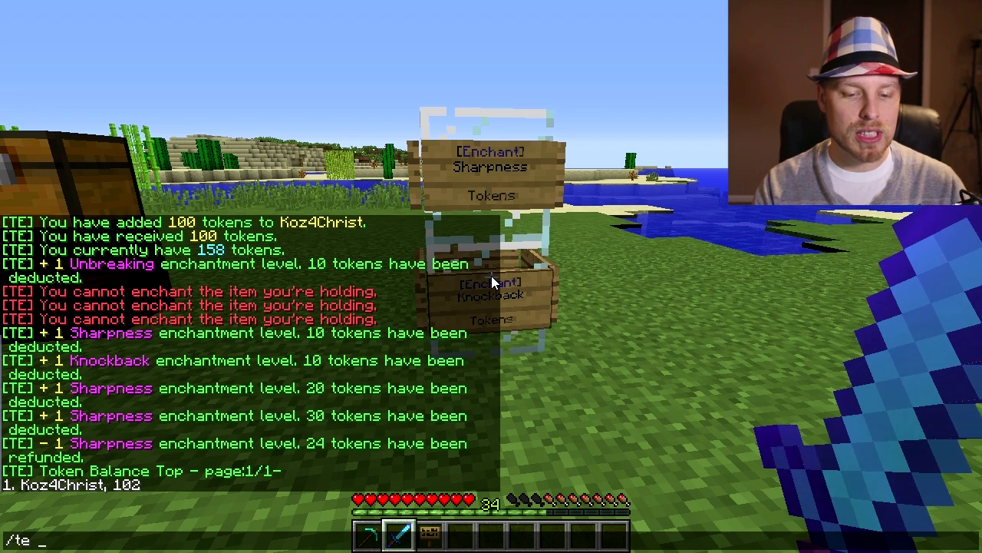
{"action": "type", "text": "givebp ko"}
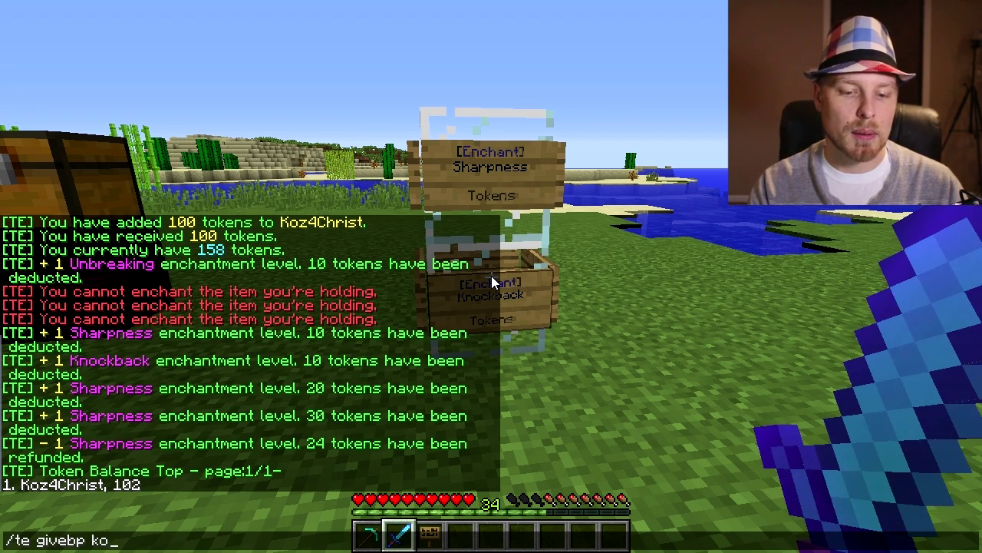
{"action": "key", "text": "Tab"}
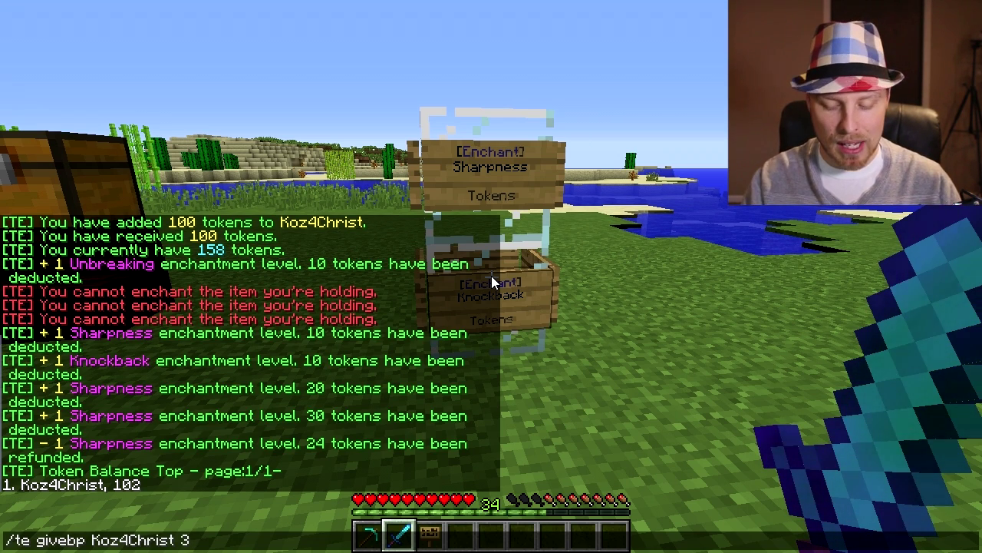
{"action": "type", "text": "3"}
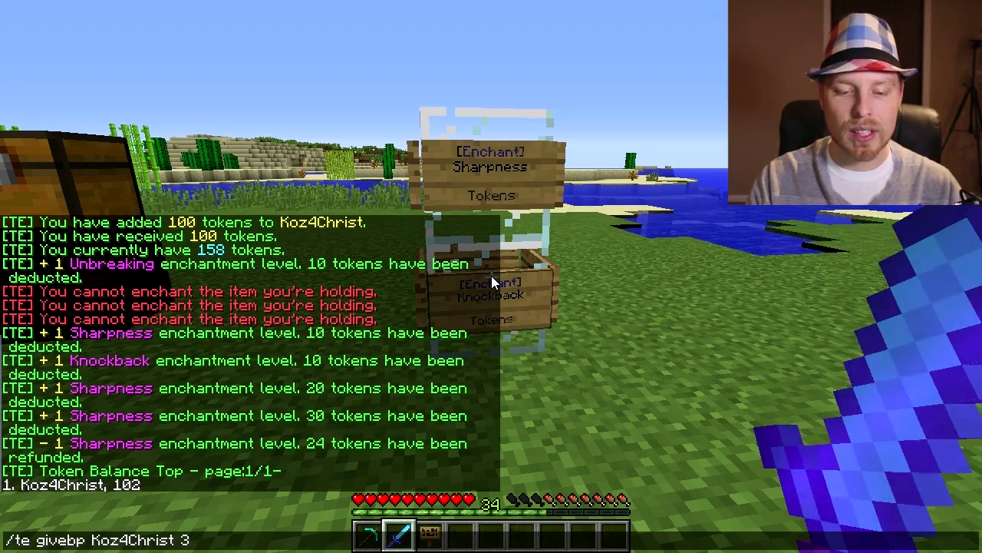
{"action": "key", "text": "Return"}
{"action": "key", "text": "w"}
{"action": "key", "text": "a"}
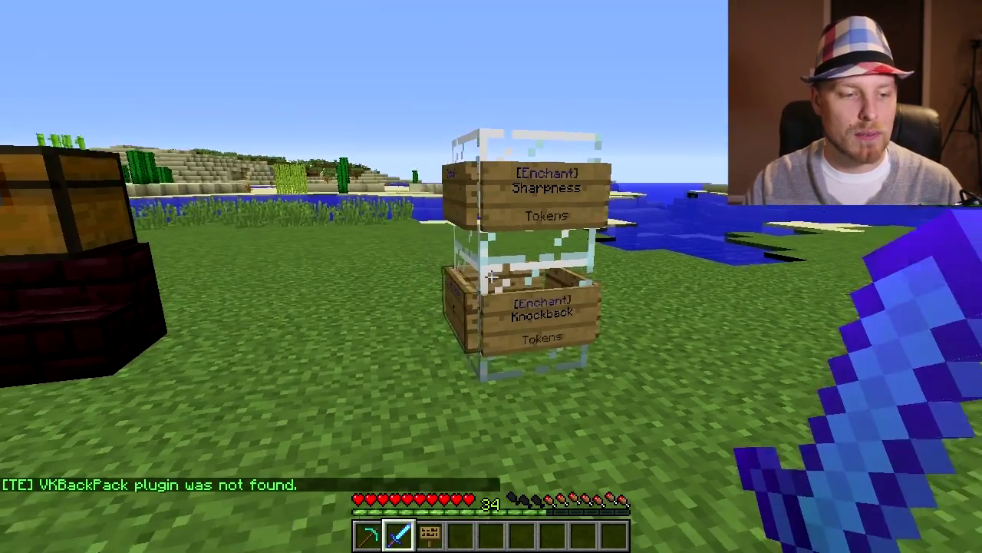
Repair the held sword at the [Repair] sign for 1 token.
{"action": "key", "text": "s"}
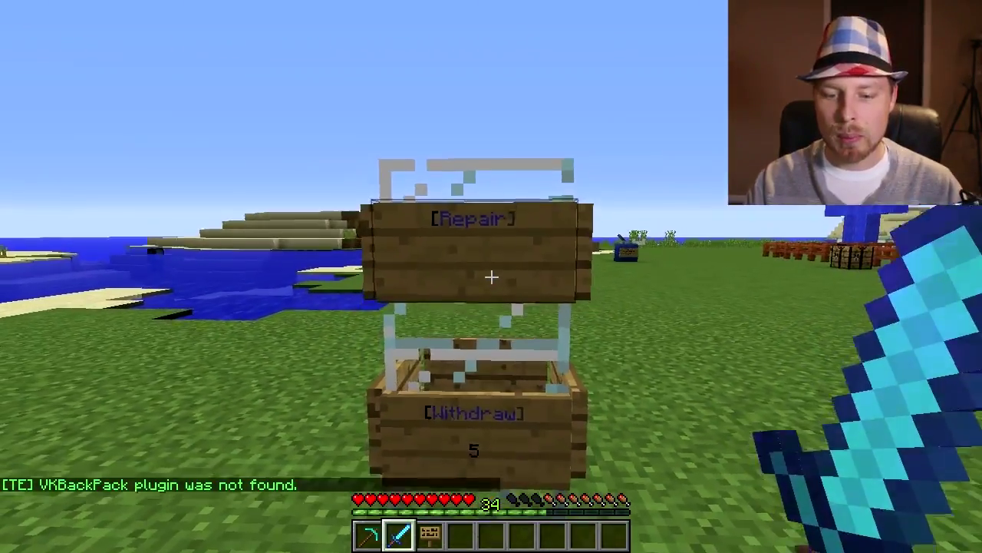
{"action": "left_click", "coordinate": [491, 276]}
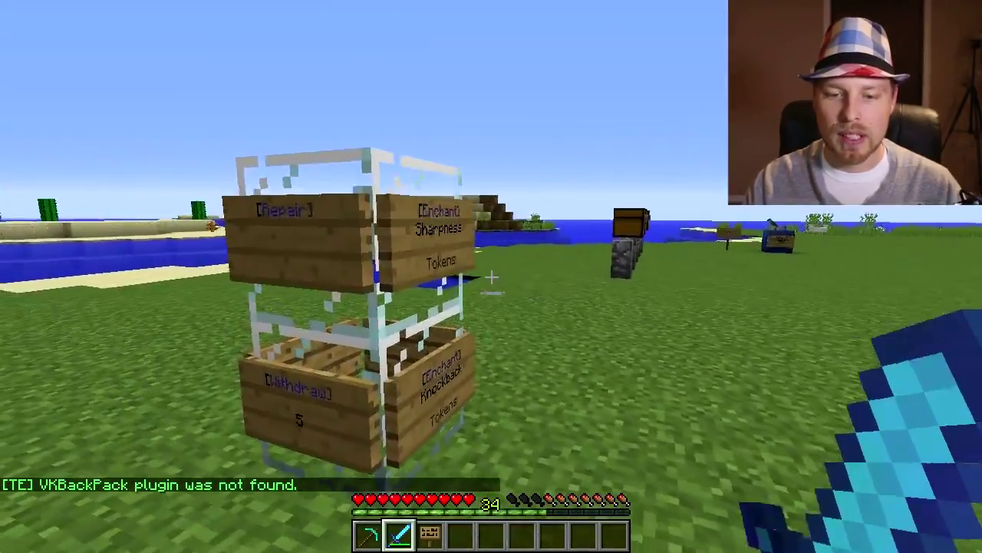
{"action": "key", "text": "w"}
{"action": "right_click", "coordinate": [491, 277]}
{"action": "key", "text": "s"}
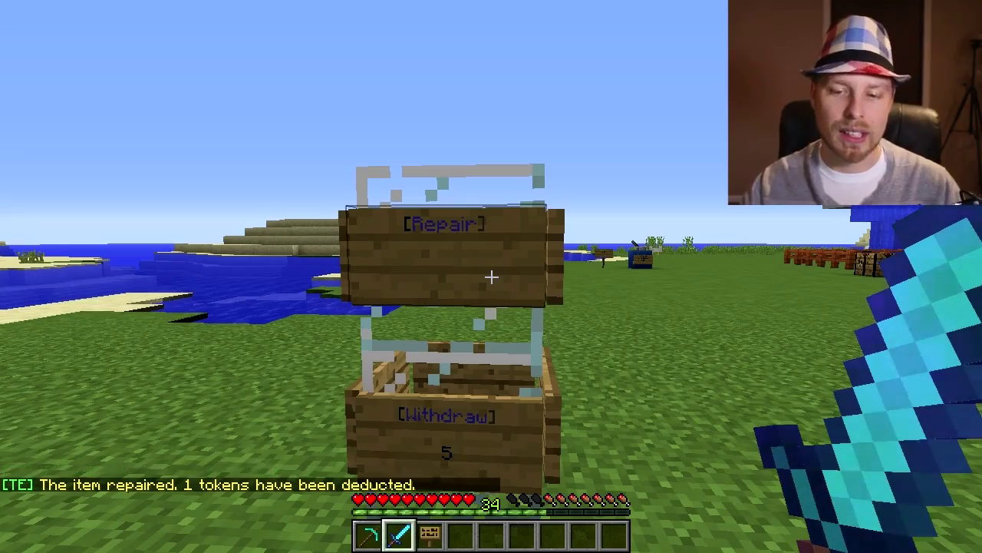
With an empty hotbar slot selected, withdraw 1 token as a TokenItem at the [Withdraw] sign.
{"action": "key", "text": "w"}
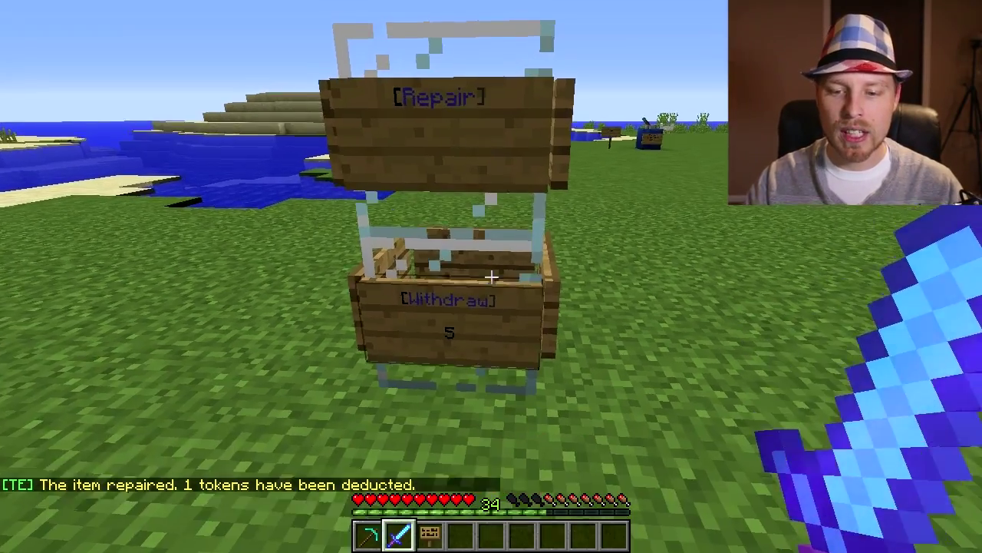
{"action": "scroll", "coordinate": [491, 276], "scroll_direction": "down", "scroll_amount": 2}
{"action": "right_click", "coordinate": [491, 276]}
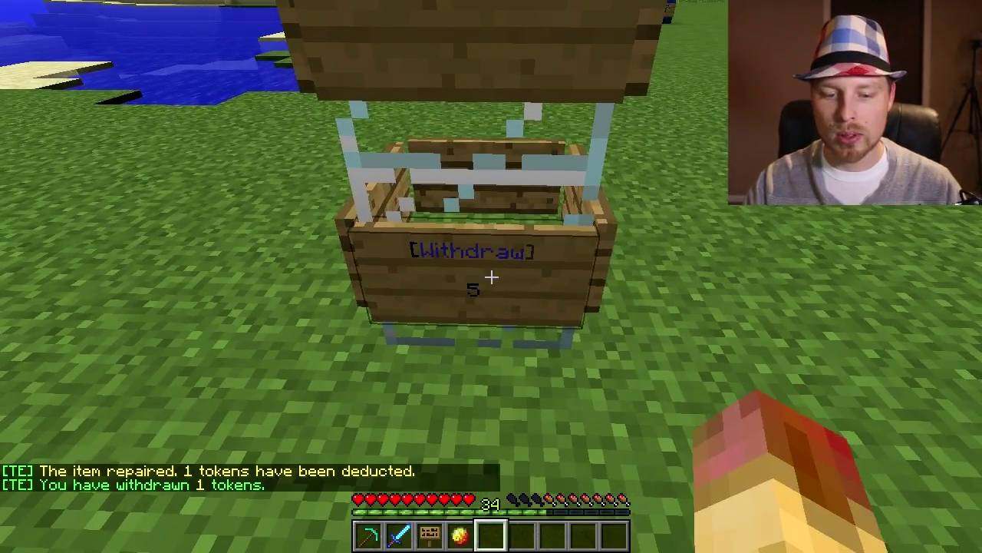
{"action": "scroll", "coordinate": [491, 276], "scroll_direction": "up", "scroll_amount": 1}
{"action": "key", "text": "s"}
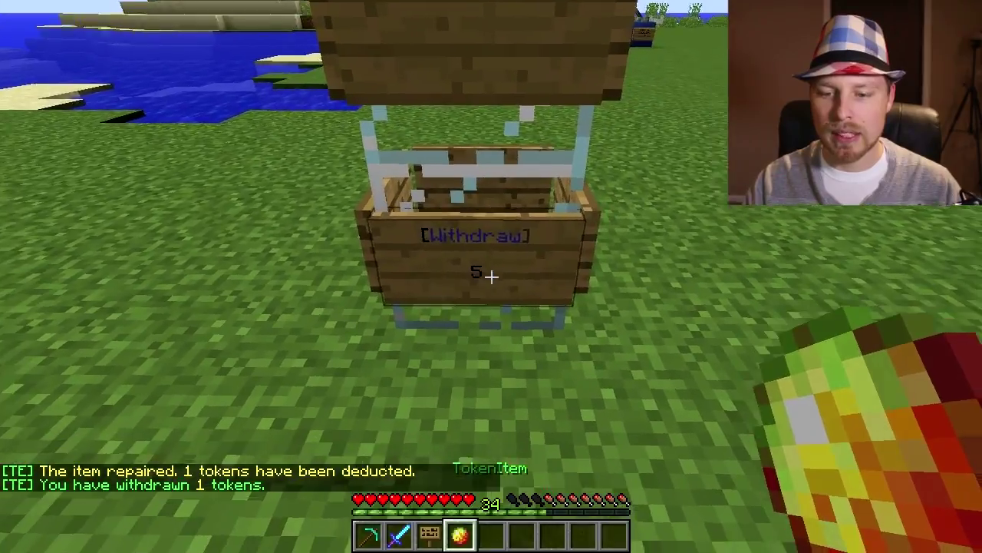
{"action": "key", "text": "d"}
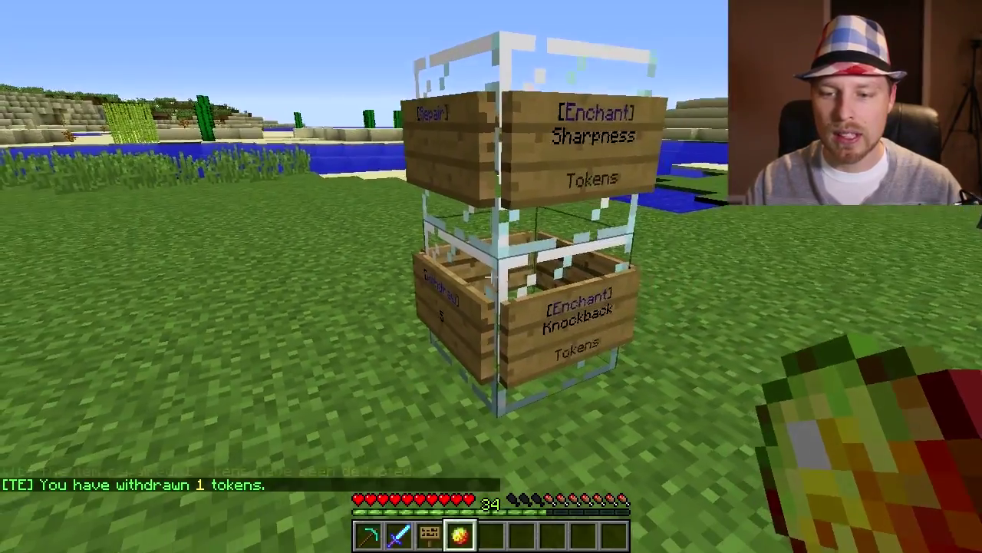
{"action": "key", "text": "w"}
{"action": "key", "text": "s"}
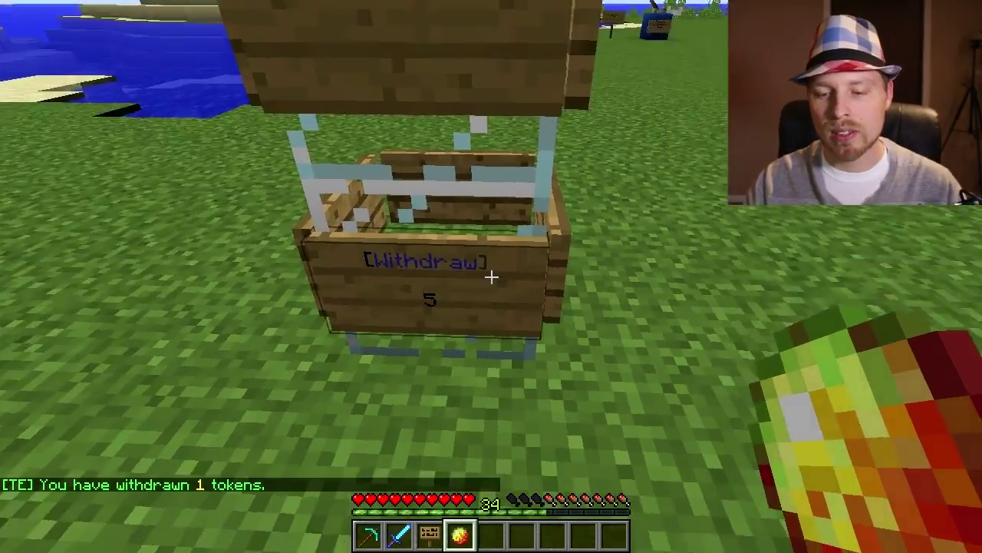
{"action": "scroll", "coordinate": [491, 276], "scroll_direction": "up", "scroll_amount": 1}
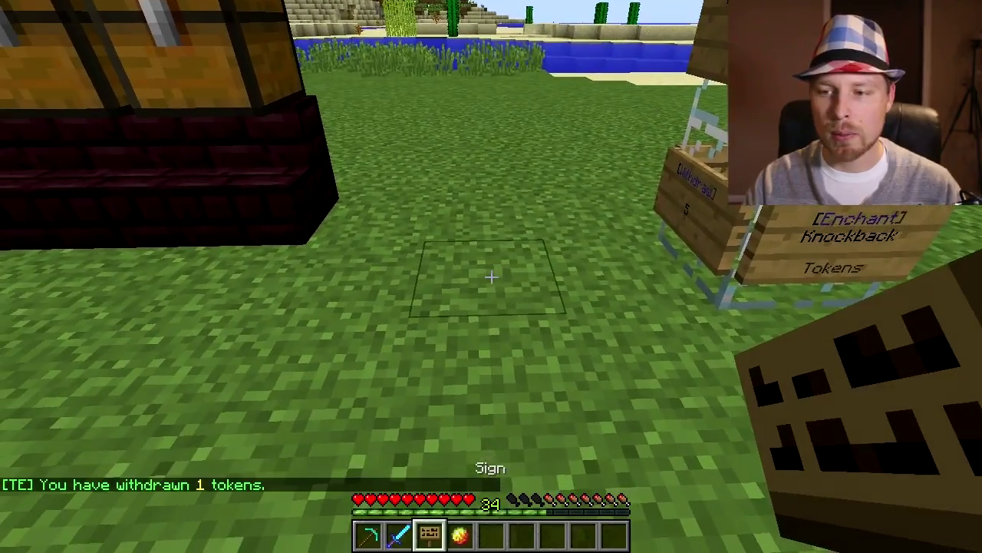
Place a new sign on the grass and write !Enchant! on line one and Sharpness on line two.
{"action": "right_click", "coordinate": [492, 276]}
{"action": "type", "text": "!"}
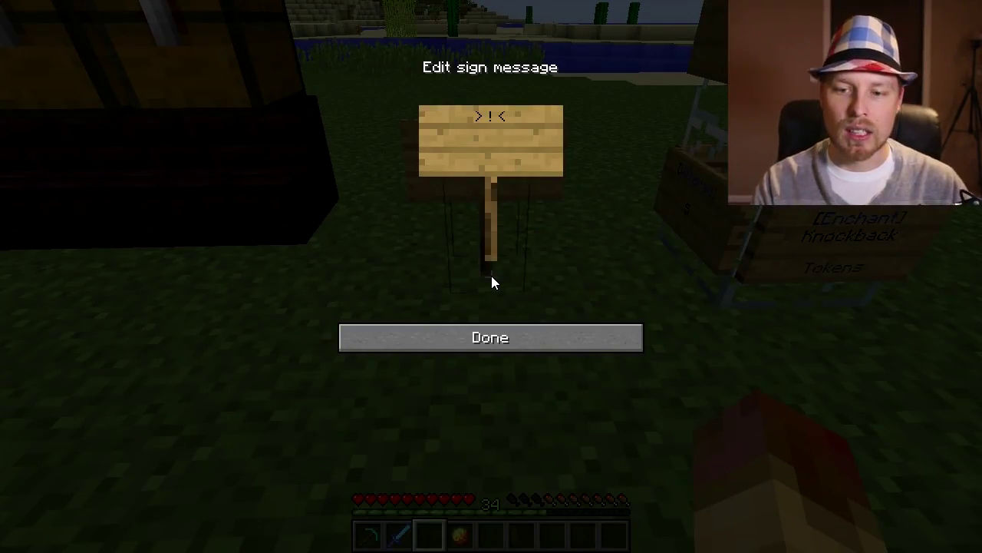
{"action": "type", "text": "Enchant"}
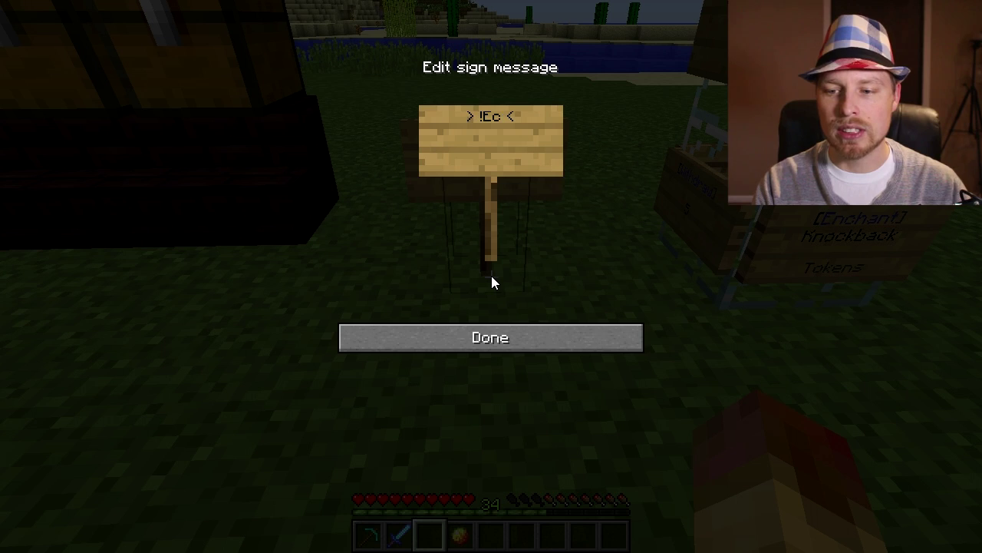
{"action": "type", "text": "!"}
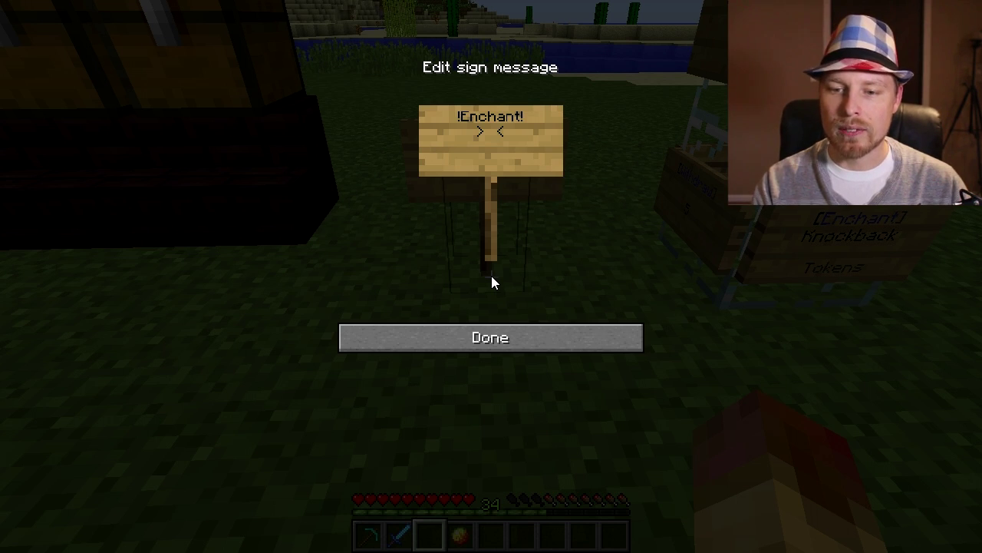
{"action": "type", "text": "Sharpne"}
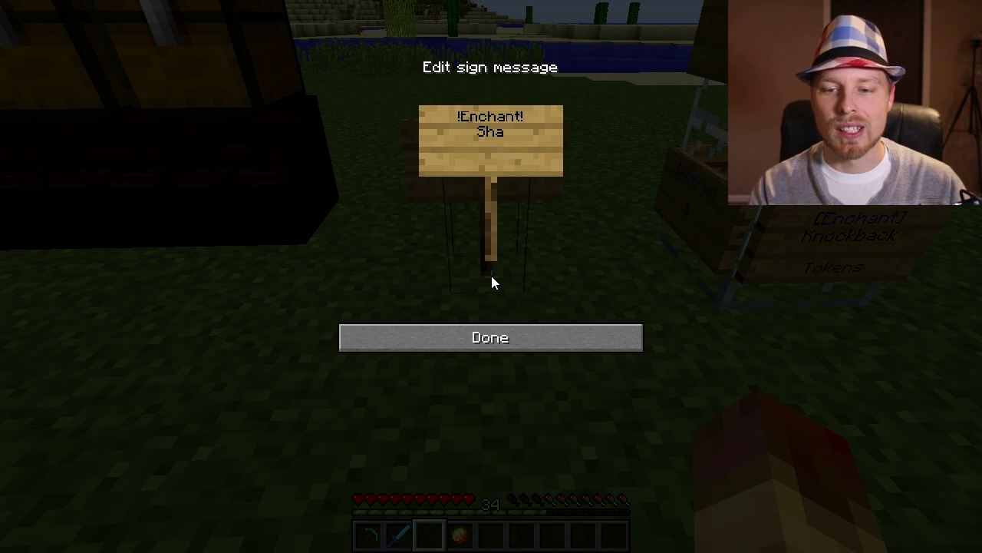
{"action": "type", "text": "ss"}
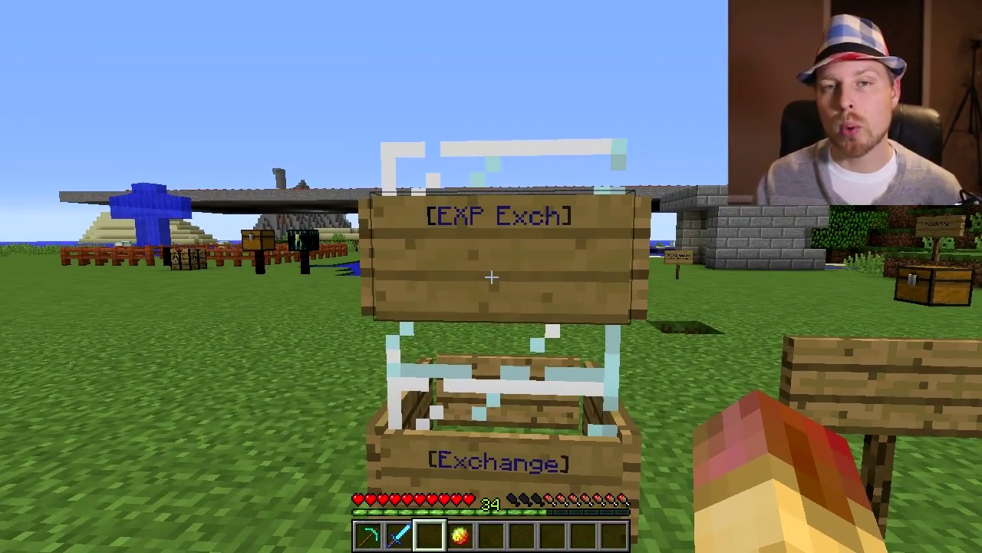
Exchange experience for a token at the EXP Exch sign and redeem a token item.
{"action": "right_click", "coordinate": [491, 277]}
{"action": "key", "text": "s"}
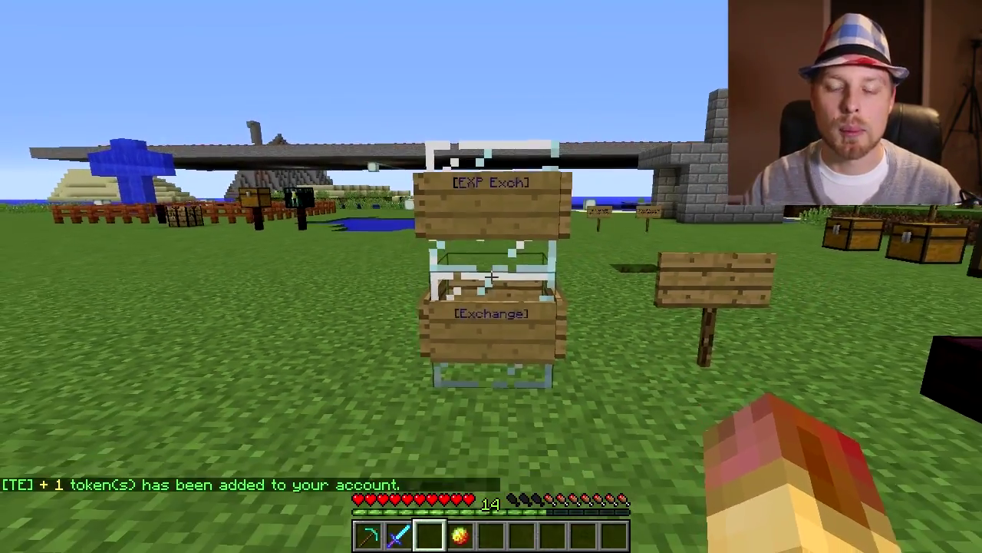
{"action": "scroll", "coordinate": [491, 277], "scroll_direction": "down", "scroll_amount": 1}
{"action": "right_click", "coordinate": [491, 277]}
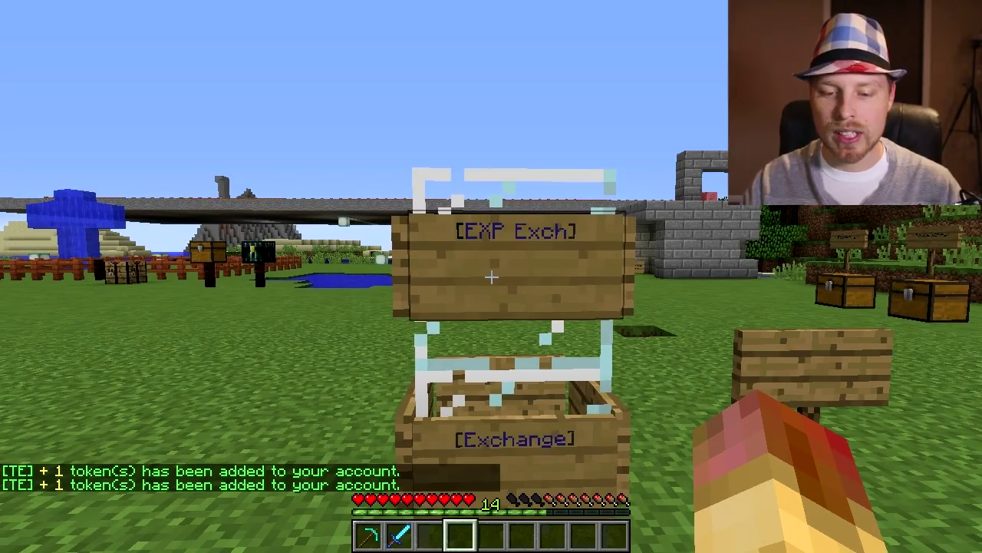
Withdraw 5 tokens as token items at the Withdraw sign.
{"action": "right_click", "coordinate": [491, 277]}
{"action": "right_click", "coordinate": [491, 277]}
{"action": "scroll", "coordinate": [491, 277], "scroll_direction": "up", "scroll_amount": 1}
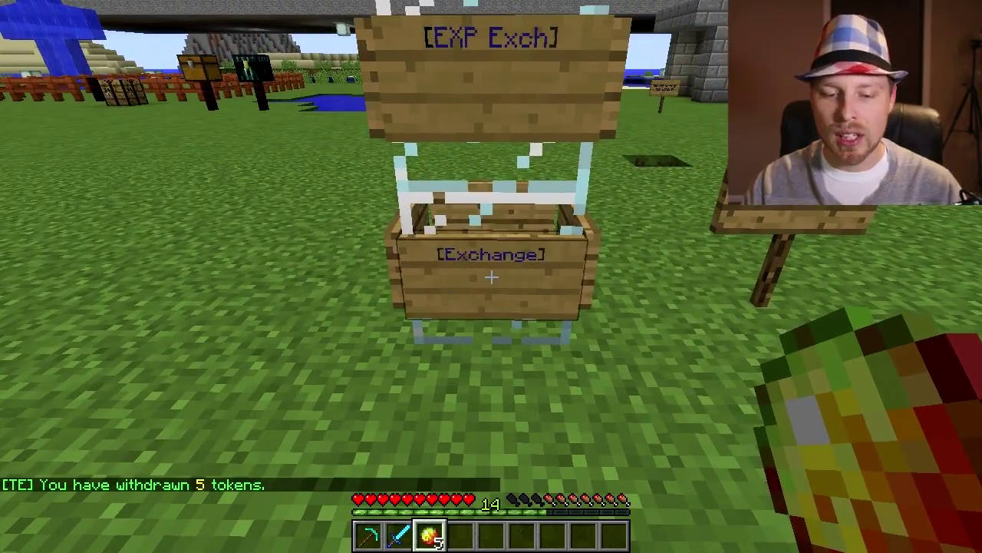
{"action": "key", "text": "s"}
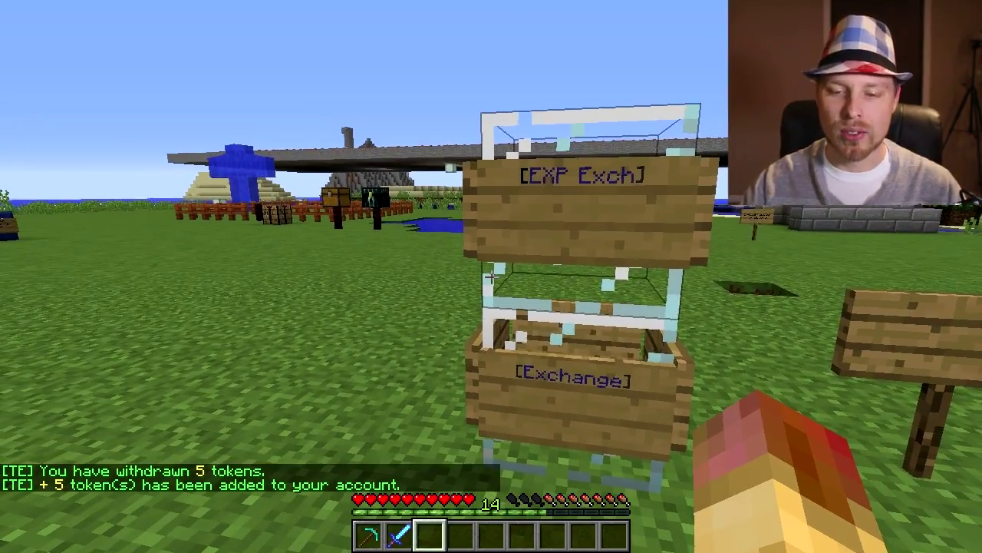
{"action": "key", "text": "w"}
{"action": "key", "text": "s"}
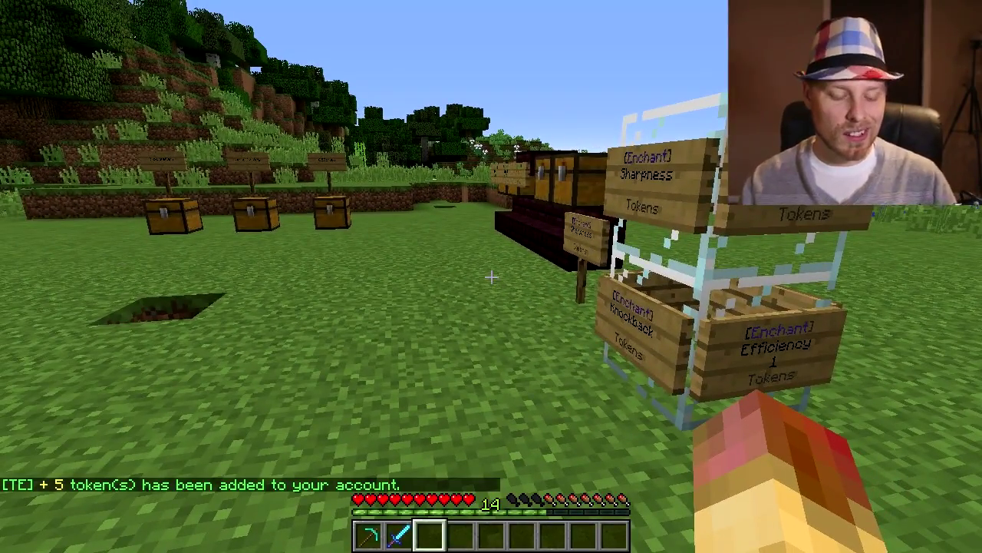
Walk around the Enchant stand to view the Sharpness, Repair and Withdraw signs.
{"action": "key", "text": "d"}
{"action": "key", "text": "w"}
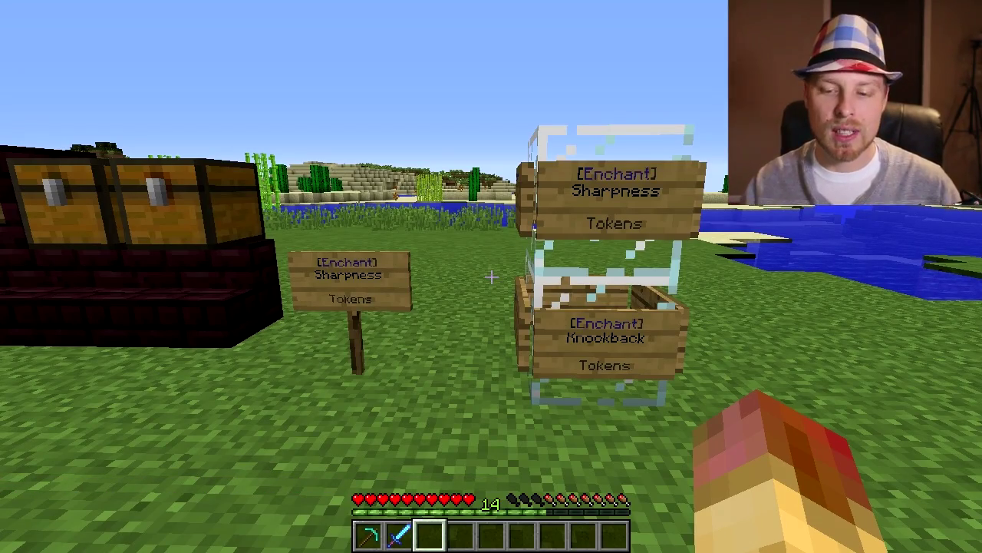
{"action": "key", "text": "w"}
{"action": "key", "text": "a"}
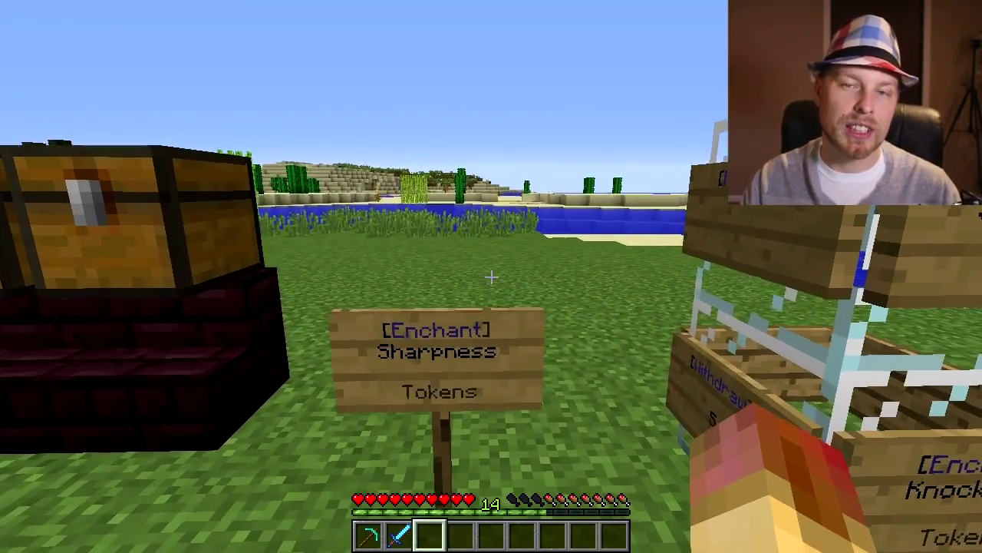
{"action": "key", "text": "w"}
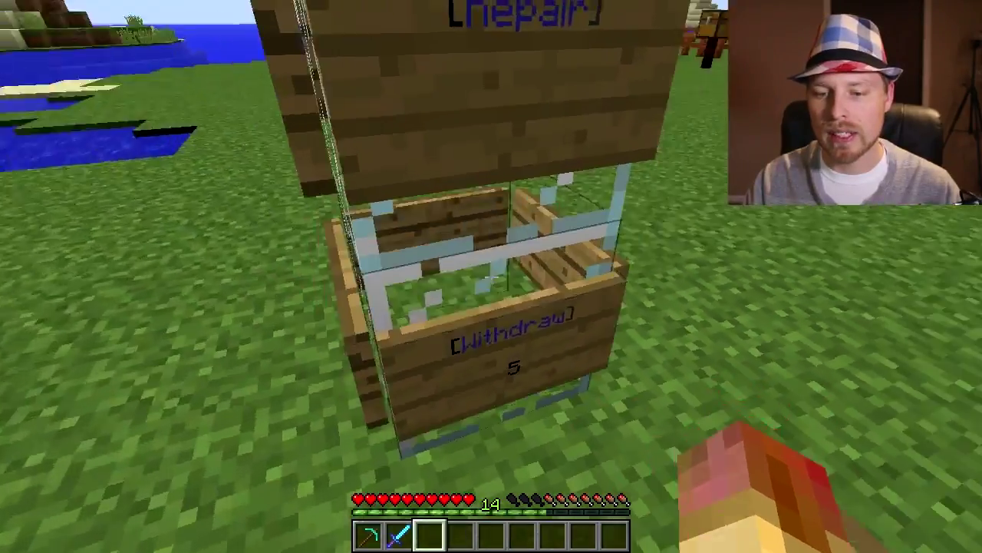
{"action": "key", "text": "s"}
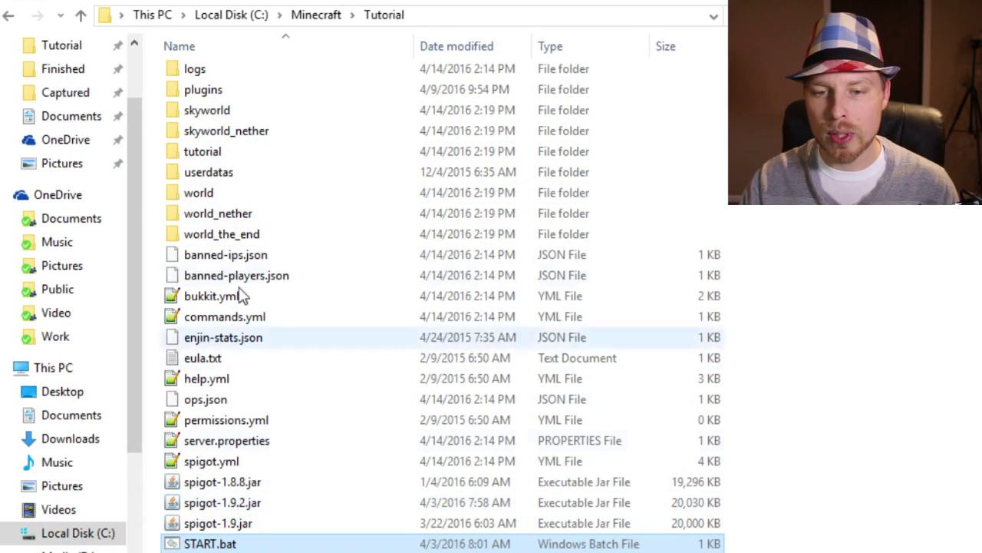
Browse plugins > TokenEnchant > enchants > TE-SampleEnchant, then go back to TokenEnchant and select config.yml.
{"action": "double_click", "coordinate": [214, 89]}
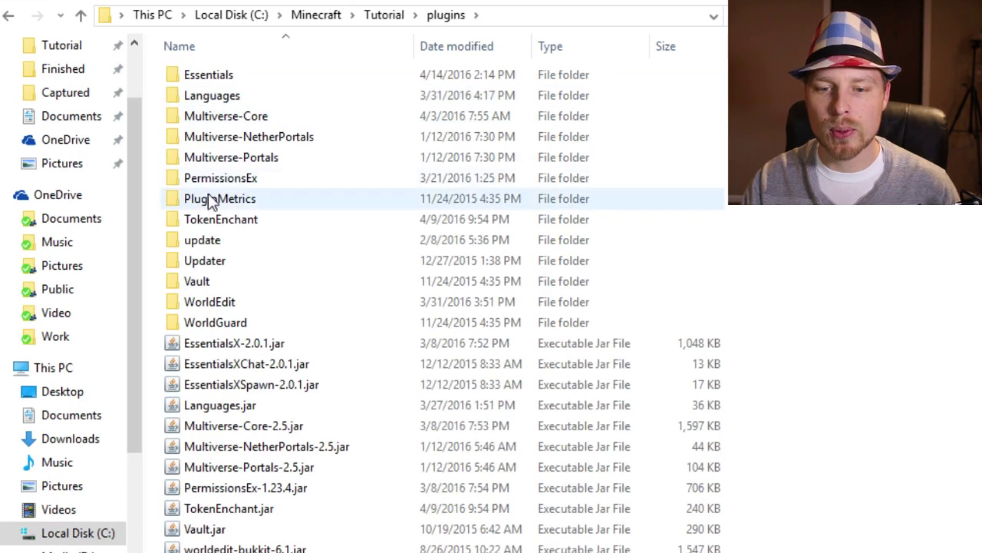
{"action": "double_click", "coordinate": [215, 219]}
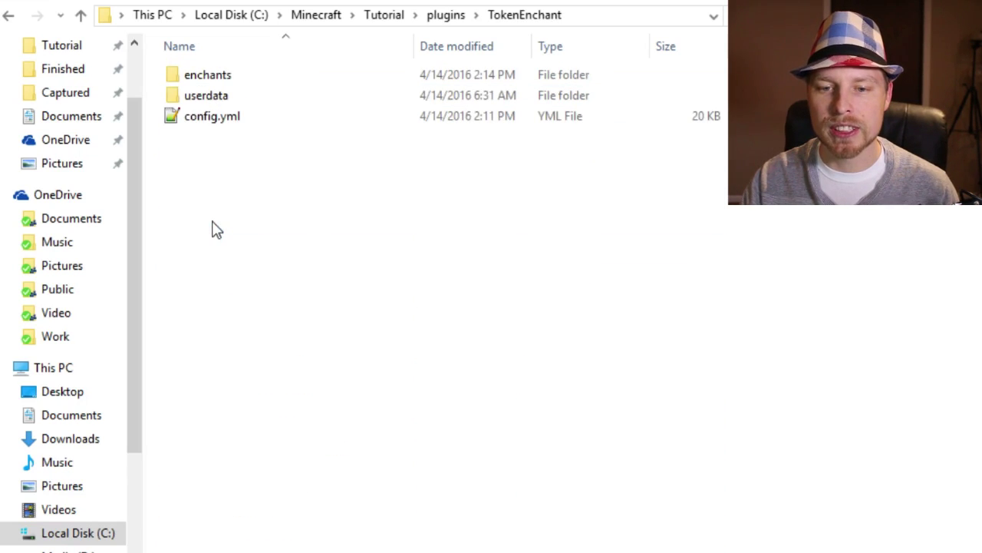
{"action": "double_click", "coordinate": [229, 78]}
{"action": "left_click", "coordinate": [237, 142]}
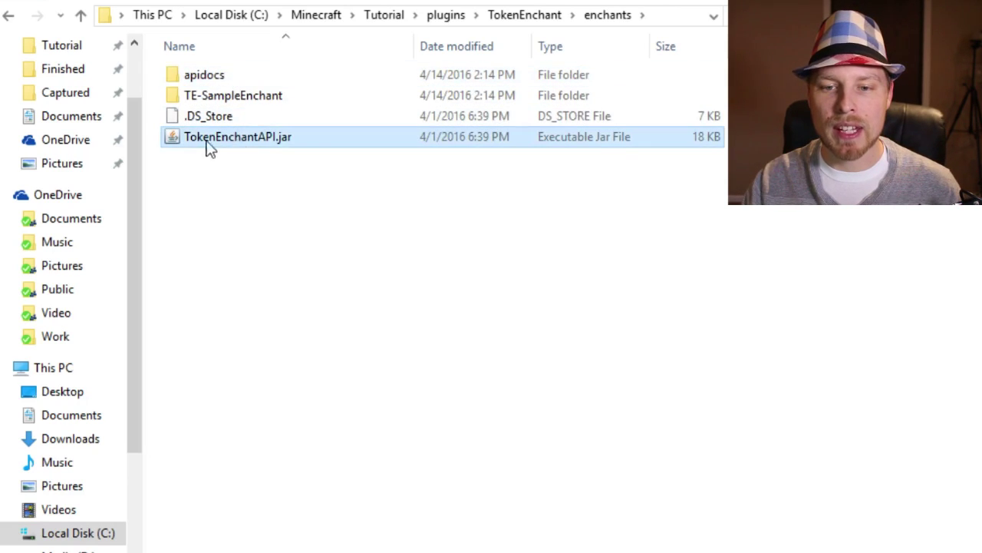
{"action": "double_click", "coordinate": [216, 98]}
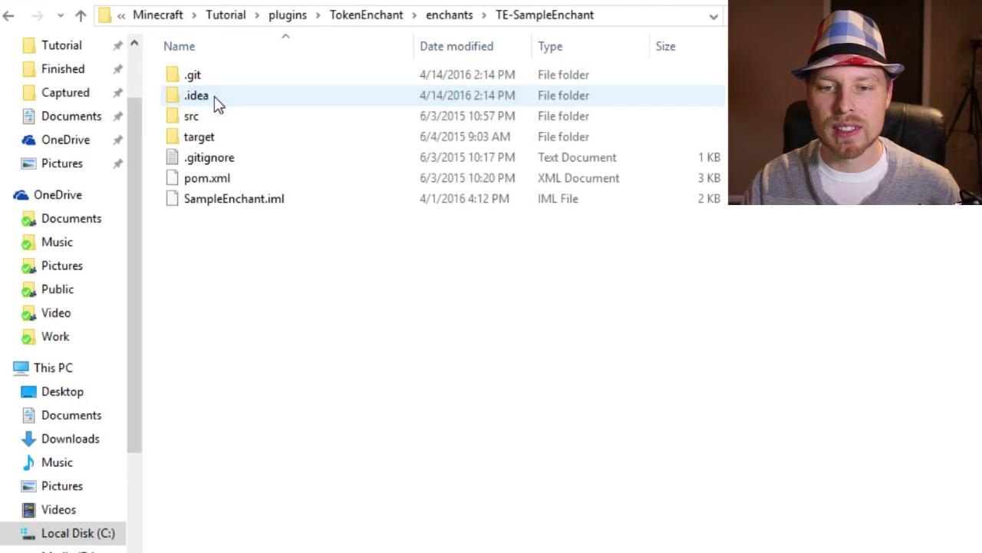
{"action": "left_click", "coordinate": [9, 15]}
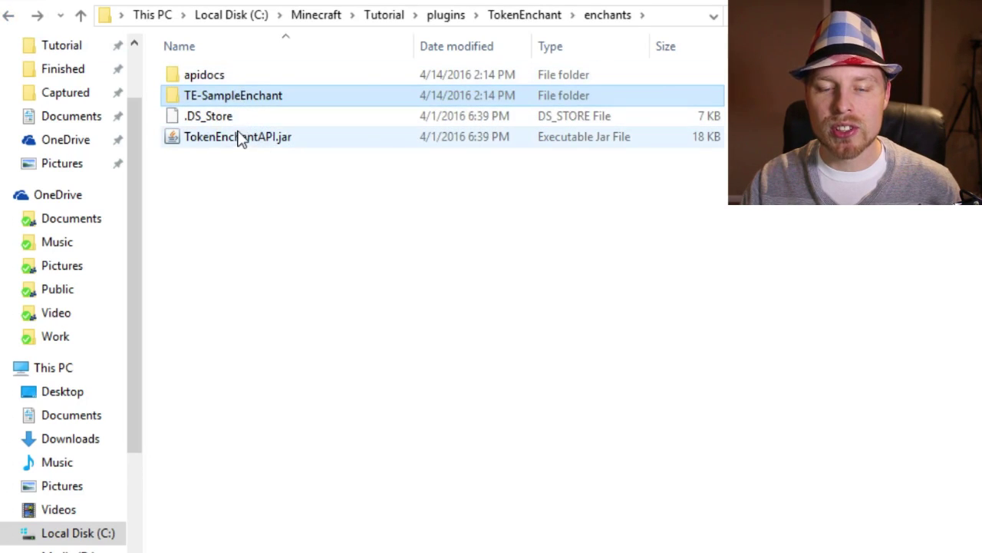
{"action": "left_click", "coordinate": [9, 17]}
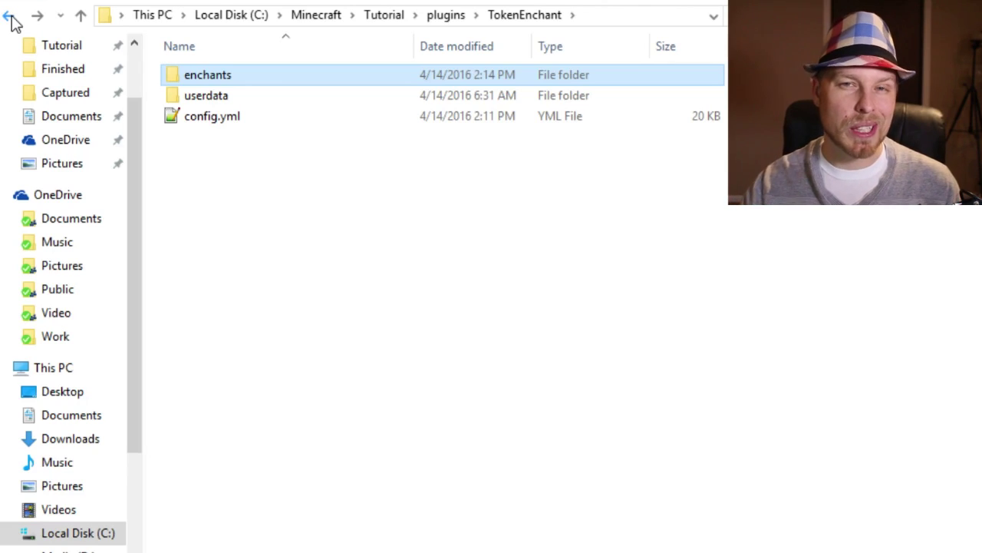
{"action": "left_click", "coordinate": [214, 127]}
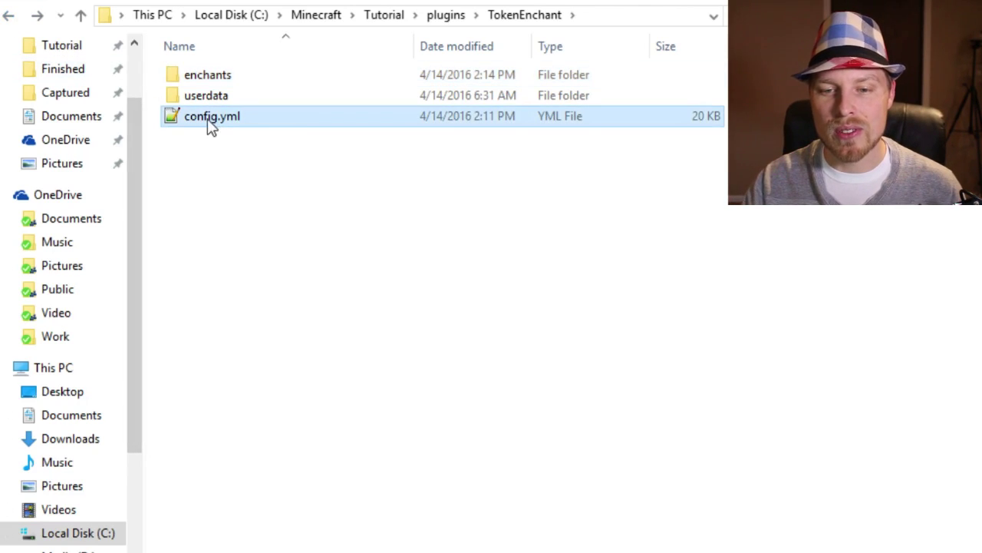
Open config.yml in Notepad++, start from the top, and read down to the UseToken setting.
{"action": "double_click", "coordinate": [223, 127]}
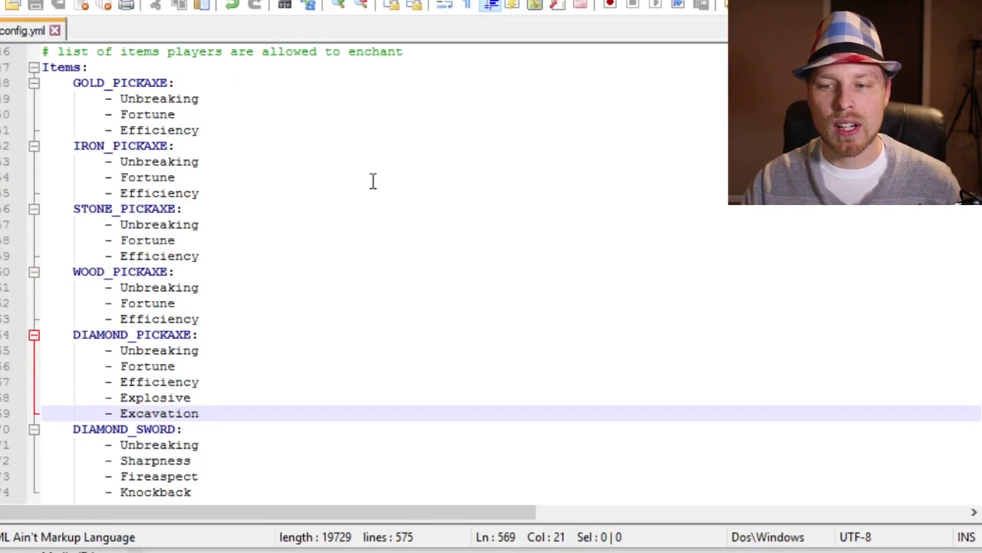
{"action": "left_click_drag", "start_coordinate": [974, 486], "coordinate": [975, 54]}
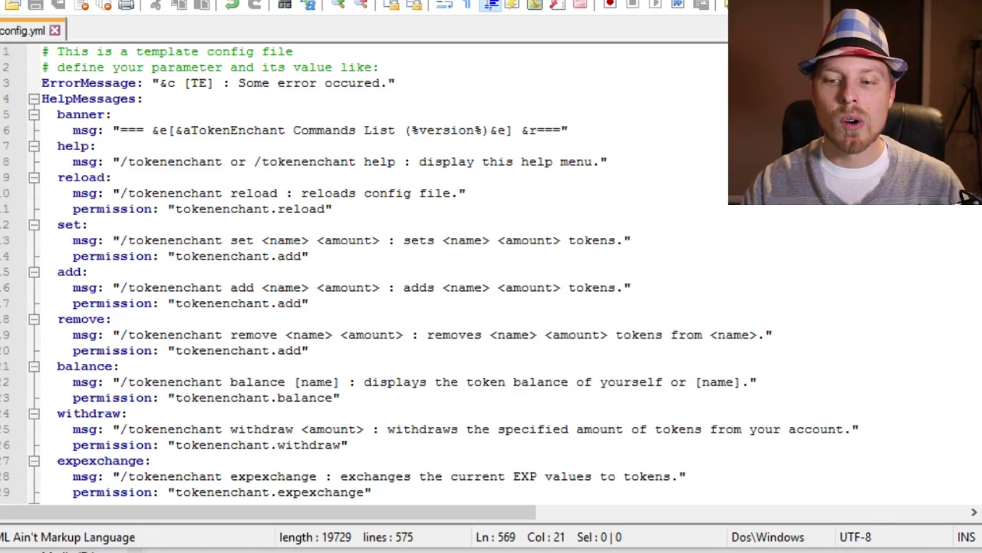
{"action": "scroll", "coordinate": [364, 269], "scroll_direction": "down", "scroll_amount": 11}
{"action": "scroll", "coordinate": [337, 205], "scroll_direction": "down", "scroll_amount": 5}
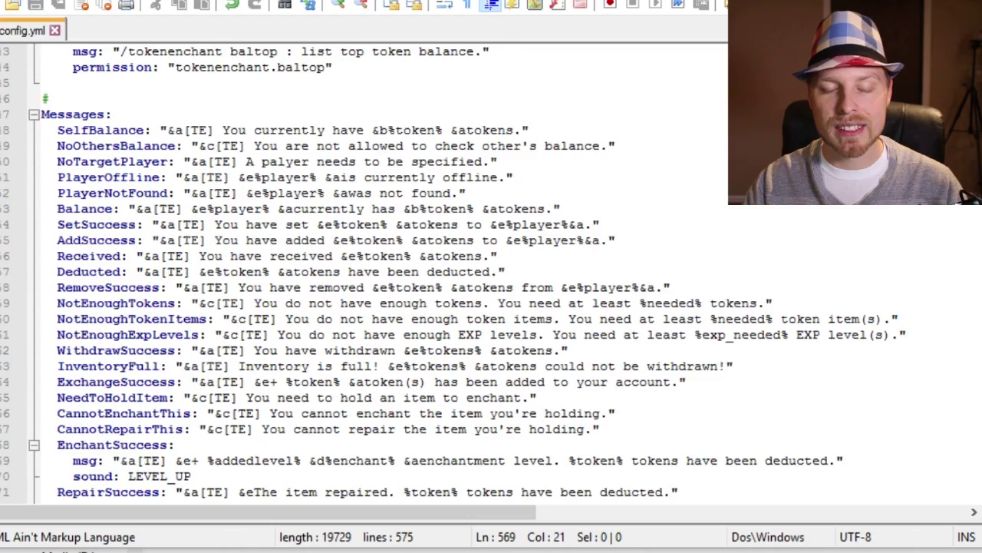
{"action": "scroll", "coordinate": [139, 313], "scroll_direction": "down", "scroll_amount": 5}
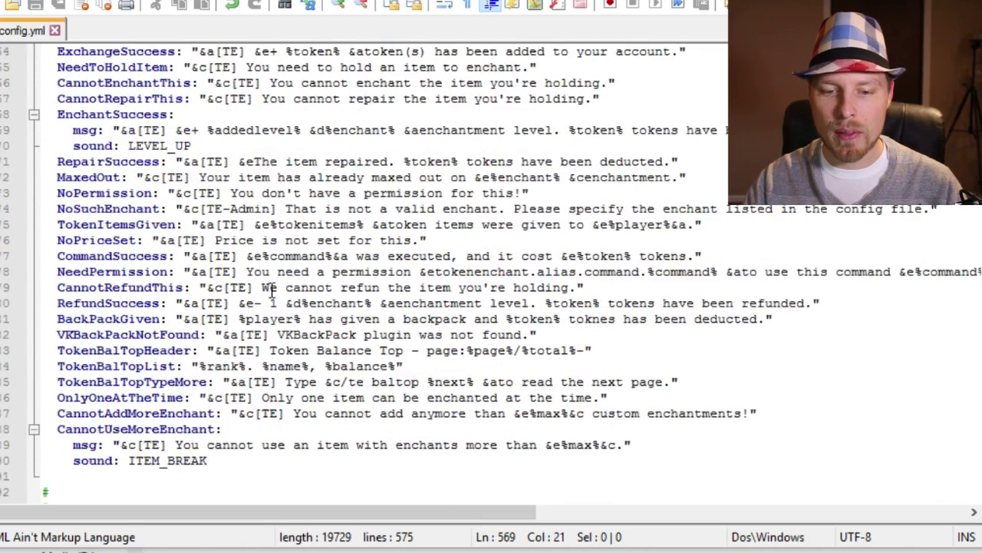
{"action": "scroll", "coordinate": [272, 290], "scroll_direction": "down", "scroll_amount": 7}
{"action": "left_click", "coordinate": [161, 209]}
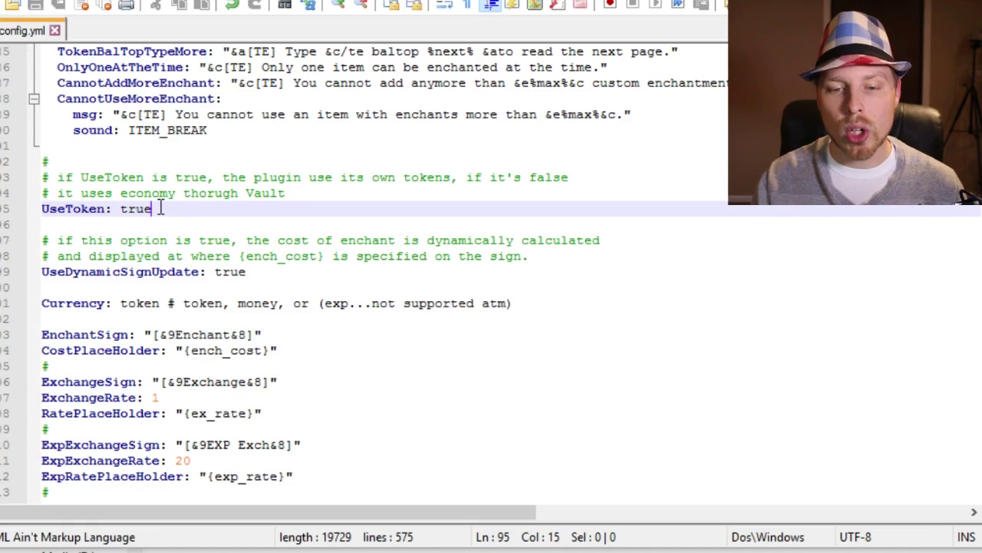
Point out the ExchangeRate value of 1 and the ExpExchangeRate value of 20.
{"action": "scroll", "coordinate": [161, 209], "scroll_direction": "down", "scroll_amount": 1}
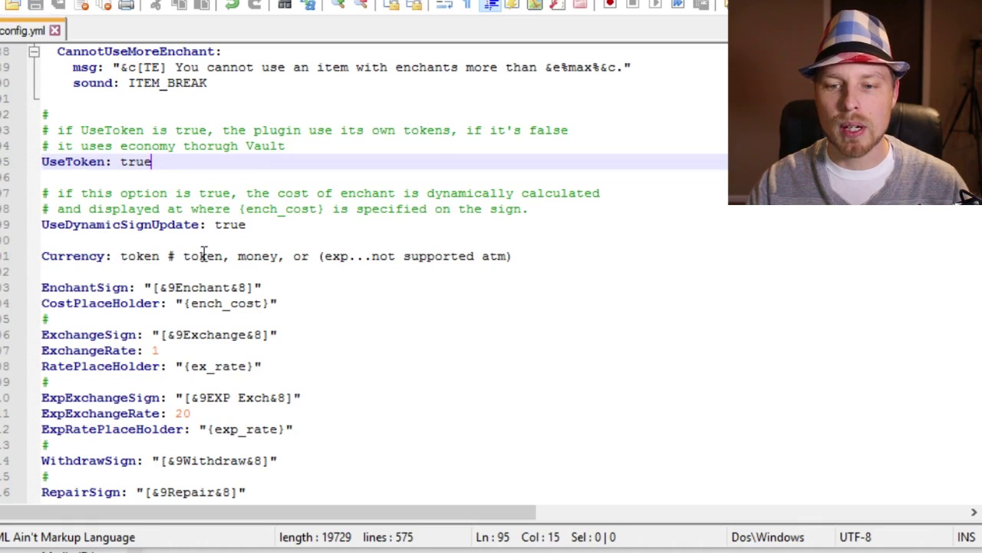
{"action": "scroll", "coordinate": [313, 261], "scroll_direction": "down", "scroll_amount": 2}
{"action": "scroll", "coordinate": [315, 276], "scroll_direction": "up", "scroll_amount": 1}
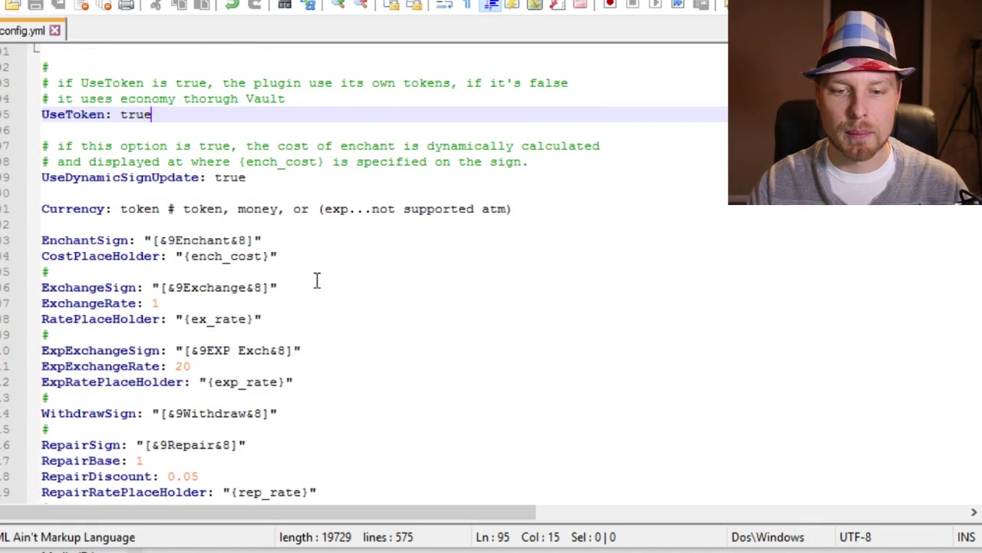
{"action": "scroll", "coordinate": [307, 269], "scroll_direction": "down", "scroll_amount": 1}
{"action": "left_click", "coordinate": [196, 245]}
{"action": "scroll", "coordinate": [346, 273], "scroll_direction": "down", "scroll_amount": 2}
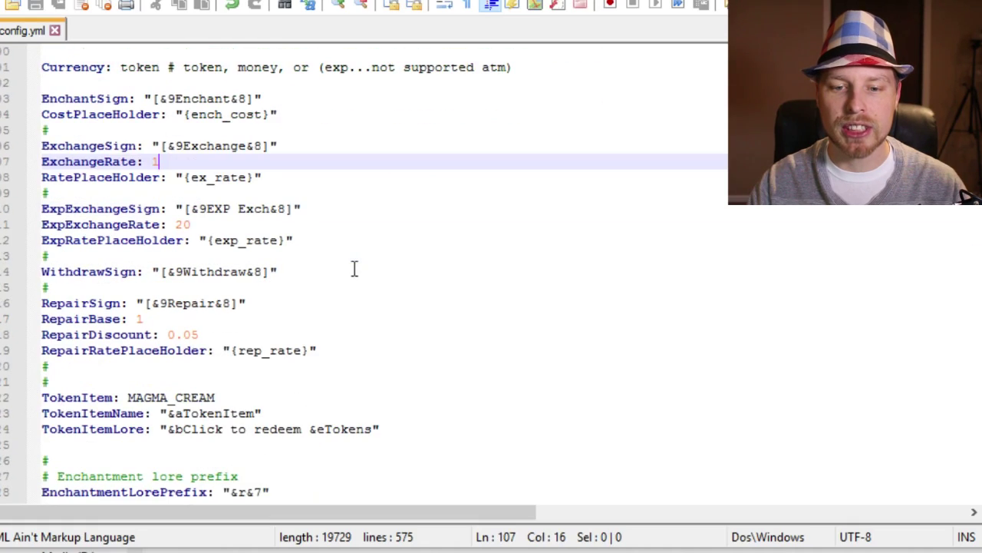
{"action": "left_click", "coordinate": [223, 225]}
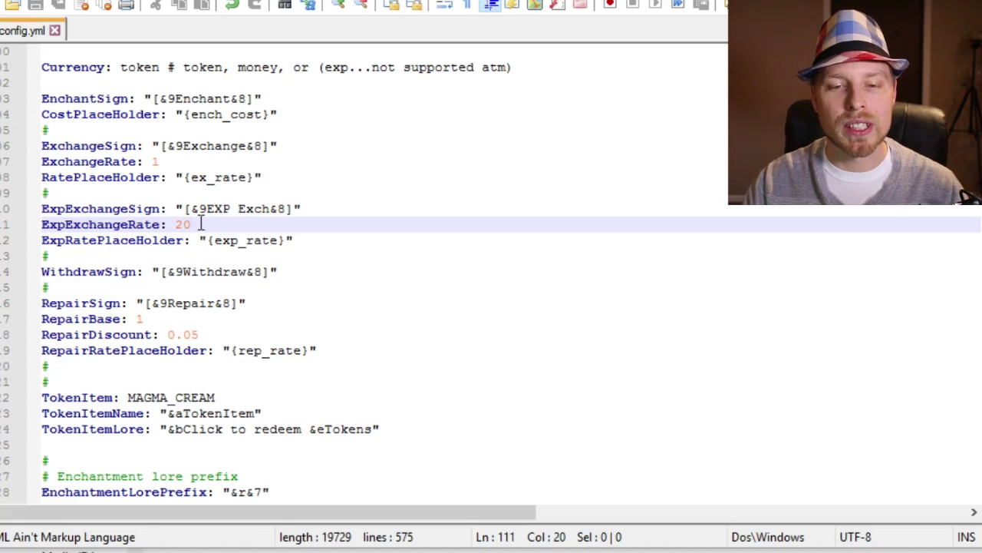
Point out RepairBase 1, TokenItem MAGMA_CREAM and the EnchantmentLorePrefix setting.
{"action": "scroll", "coordinate": [200, 223], "scroll_direction": "down", "scroll_amount": 2}
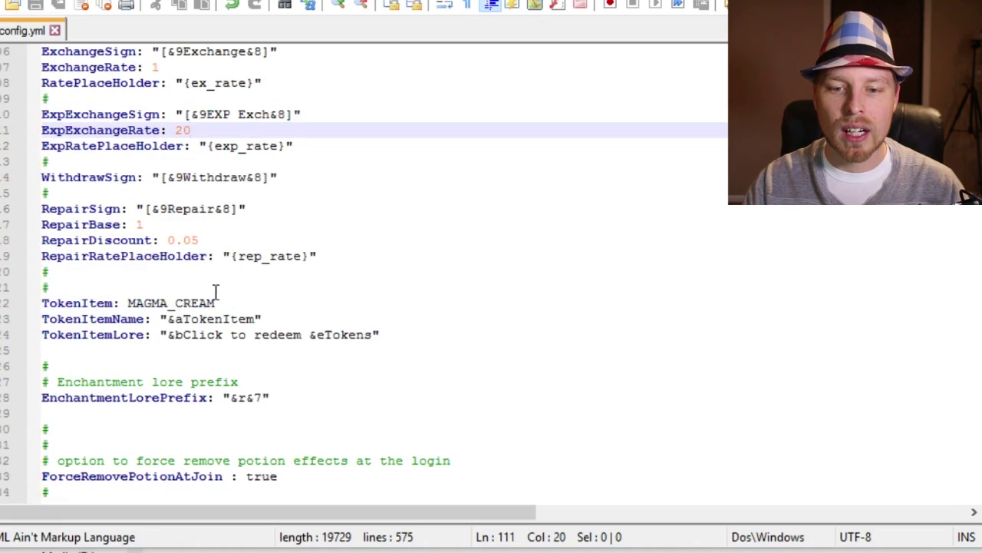
{"action": "left_click", "coordinate": [198, 226]}
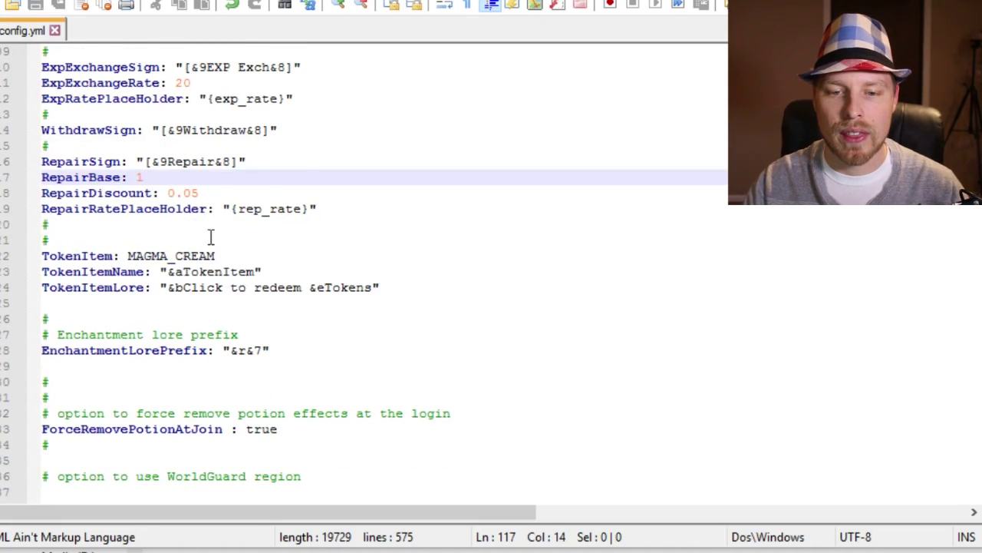
{"action": "scroll", "coordinate": [211, 237], "scroll_direction": "down", "scroll_amount": 1}
{"action": "left_click", "coordinate": [239, 206]}
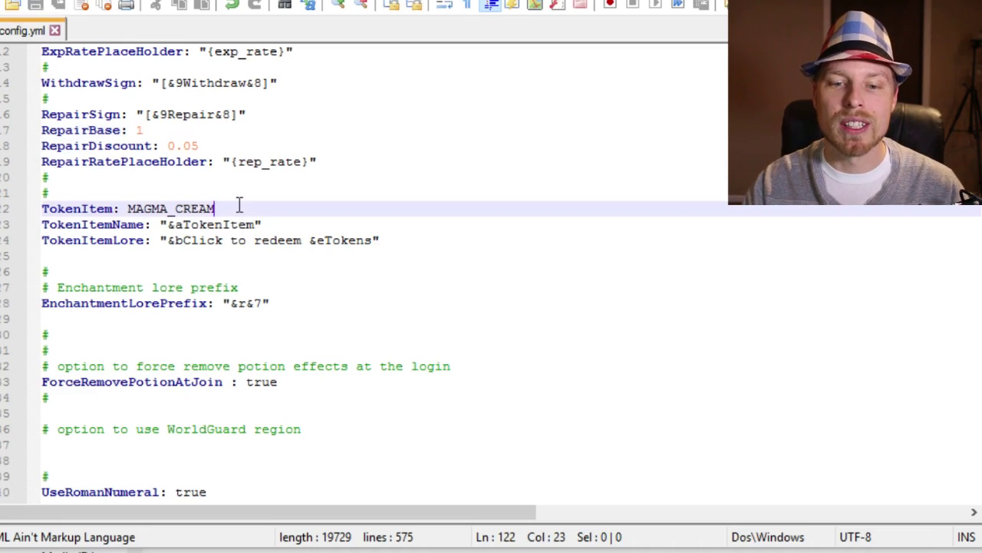
{"action": "scroll", "coordinate": [235, 238], "scroll_direction": "down", "scroll_amount": 2}
{"action": "left_click", "coordinate": [280, 210]}
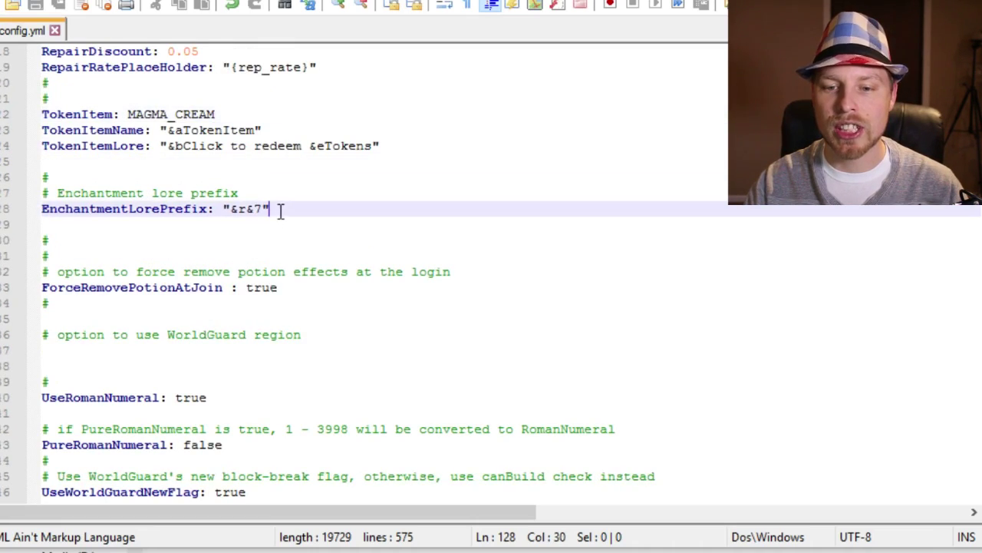
Read further down and mark the MaxEnchantLevel: 100 line.
{"action": "scroll", "coordinate": [324, 222], "scroll_direction": "down", "scroll_amount": 3}
{"action": "scroll", "coordinate": [288, 240], "scroll_direction": "down", "scroll_amount": 2}
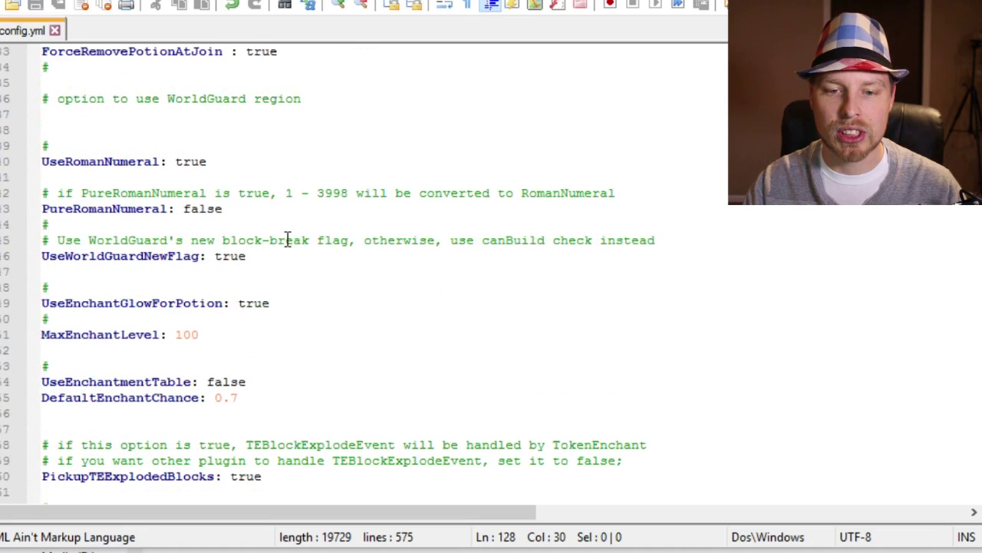
{"action": "scroll", "coordinate": [286, 222], "scroll_direction": "down", "scroll_amount": 2}
{"action": "scroll", "coordinate": [286, 223], "scroll_direction": "up", "scroll_amount": 1}
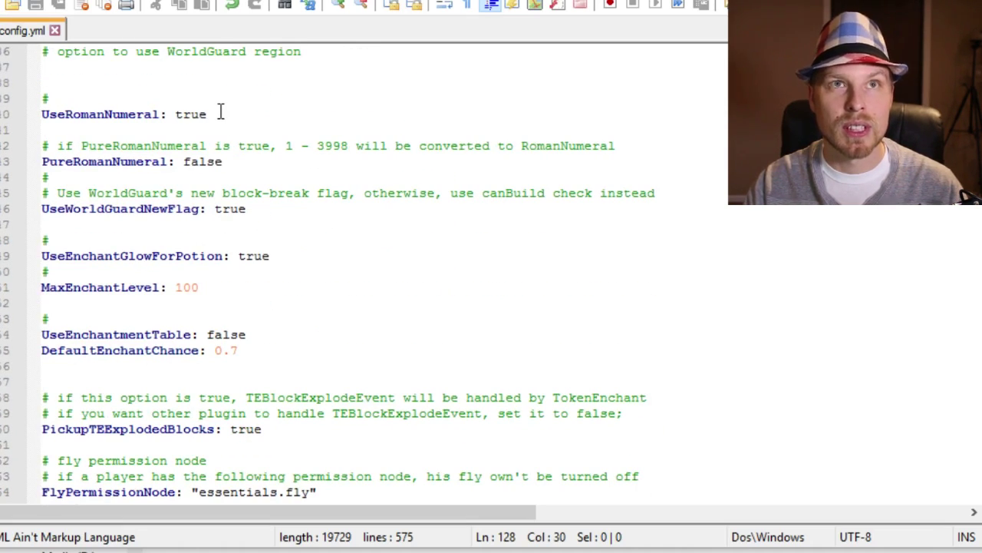
{"action": "scroll", "coordinate": [263, 131], "scroll_direction": "down", "scroll_amount": 1}
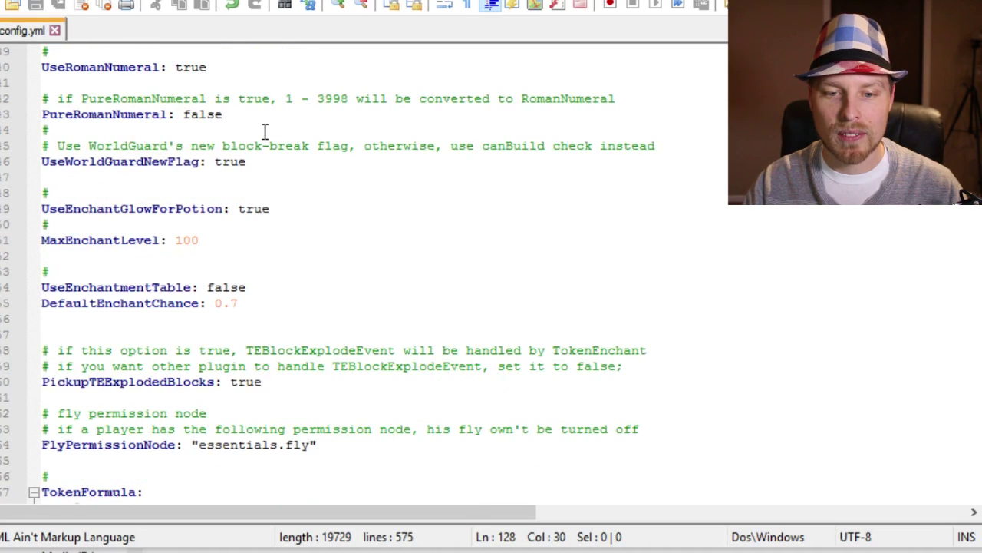
{"action": "left_click", "coordinate": [247, 228]}
{"action": "left_click", "coordinate": [248, 238]}
Point out UseEnchantmentTable: false and FlyPermissionNode, continuing down to the TokenFormula settings.
{"action": "scroll", "coordinate": [405, 222], "scroll_direction": "down", "scroll_amount": 2}
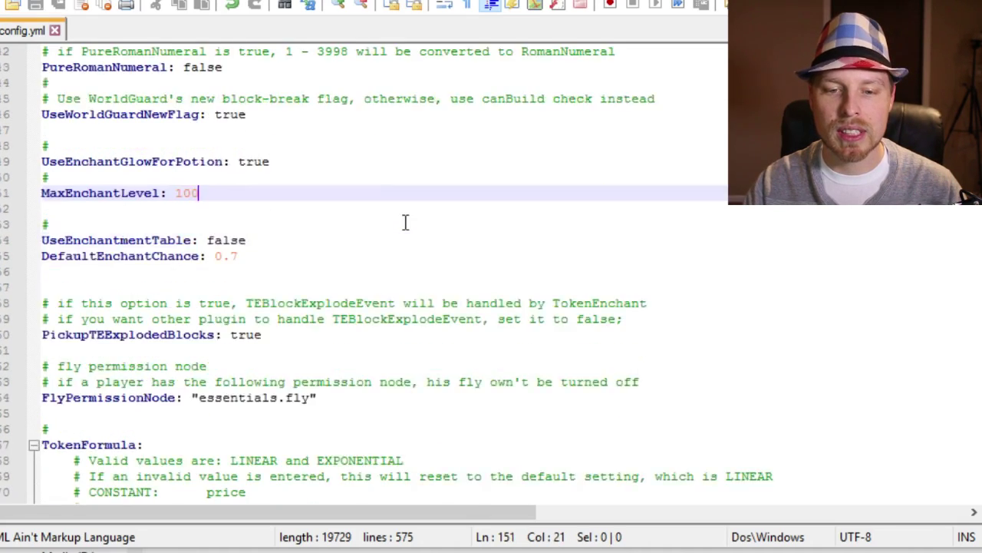
{"action": "scroll", "coordinate": [406, 222], "scroll_direction": "down", "scroll_amount": 1}
{"action": "left_click", "coordinate": [284, 147]}
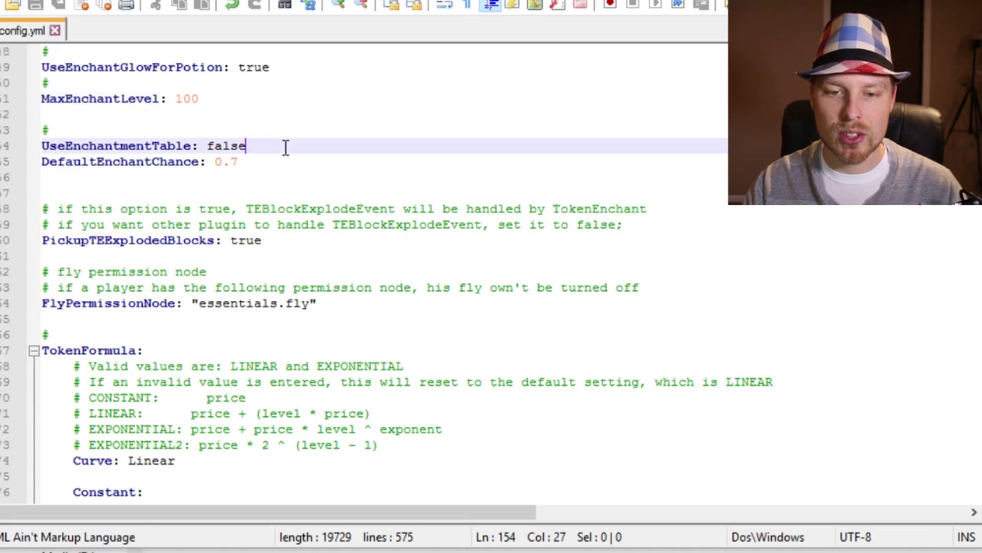
{"action": "scroll", "coordinate": [284, 146], "scroll_direction": "down", "scroll_amount": 1}
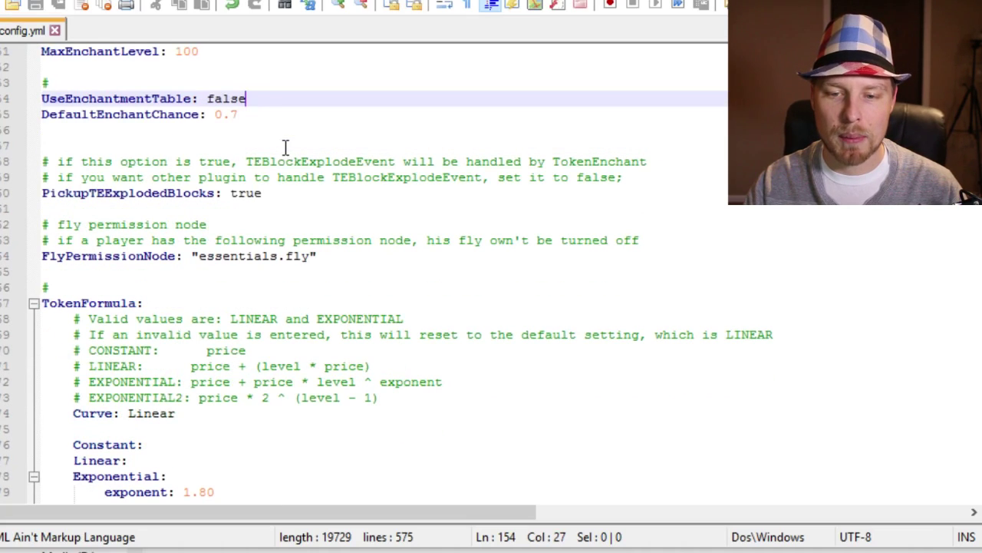
{"action": "left_click", "coordinate": [349, 257]}
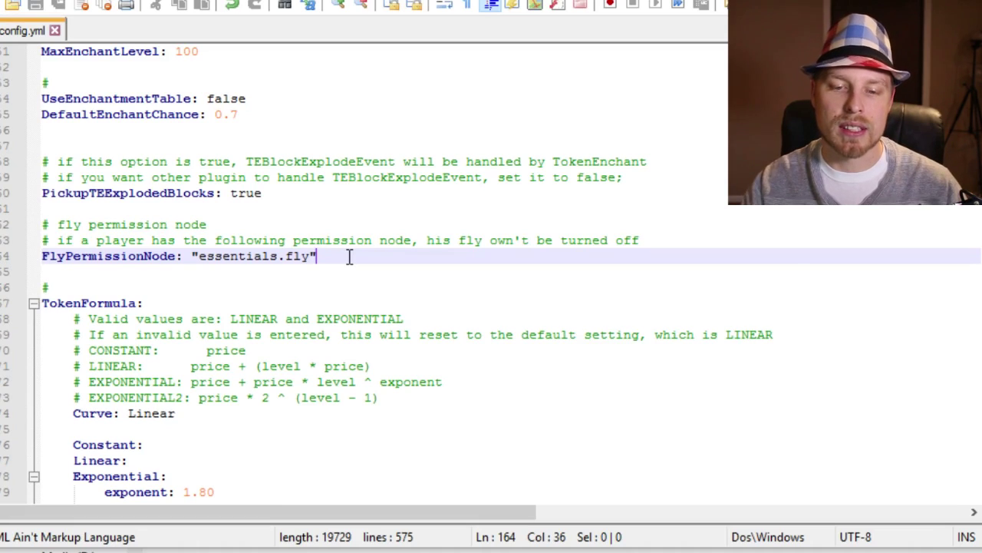
{"action": "scroll", "coordinate": [349, 257], "scroll_direction": "down", "scroll_amount": 3}
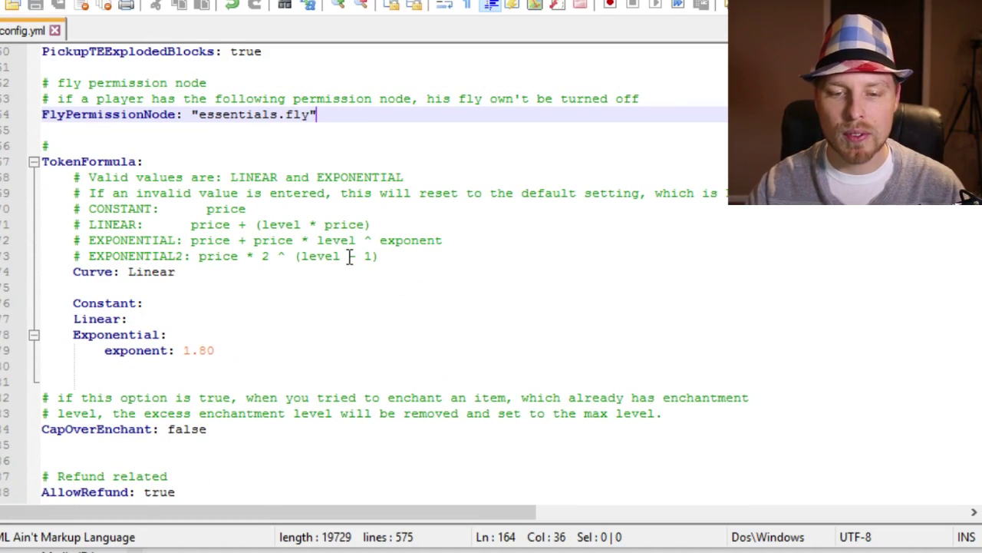
{"action": "scroll", "coordinate": [219, 233], "scroll_direction": "down", "scroll_amount": 1}
Move past CapOverEnchant and mark the AllowRefund: true line above RefundRate 0.8.
{"action": "scroll", "coordinate": [224, 261], "scroll_direction": "up", "scroll_amount": 1}
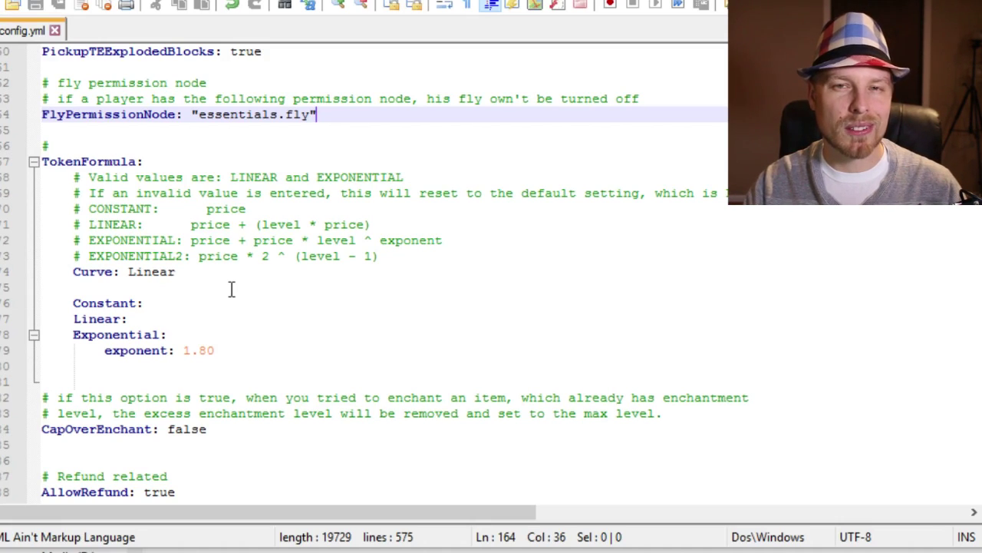
{"action": "scroll", "coordinate": [231, 288], "scroll_direction": "down", "scroll_amount": 4}
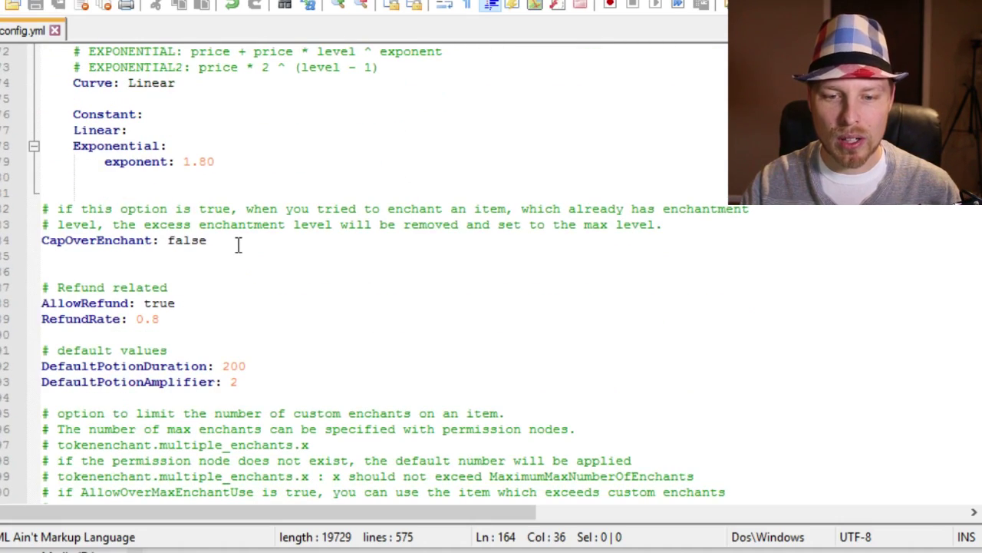
{"action": "scroll", "coordinate": [230, 253], "scroll_direction": "down", "scroll_amount": 1}
{"action": "left_click", "coordinate": [221, 263]}
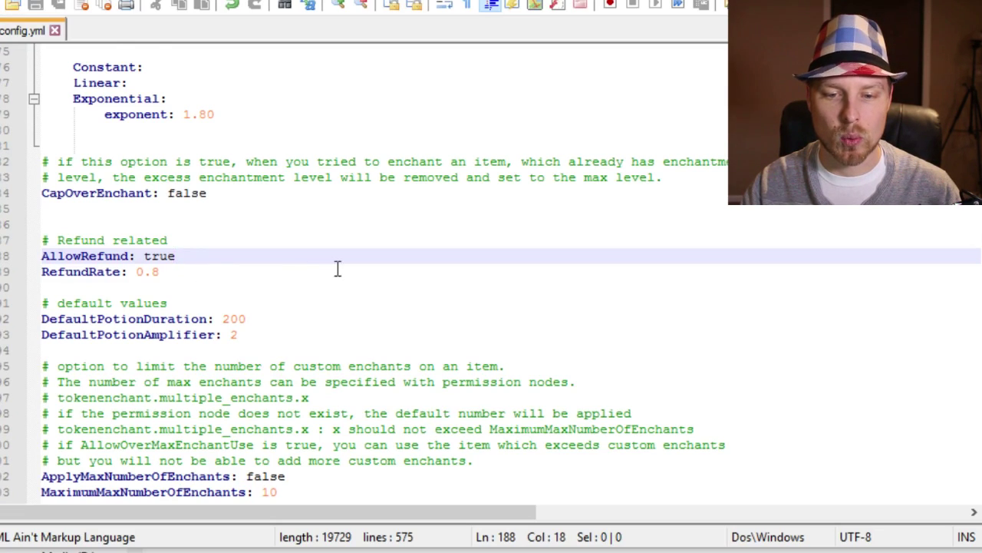
Point out the DefaultPotionAmplifier: 2 setting.
{"action": "scroll", "coordinate": [338, 269], "scroll_direction": "down", "scroll_amount": 1}
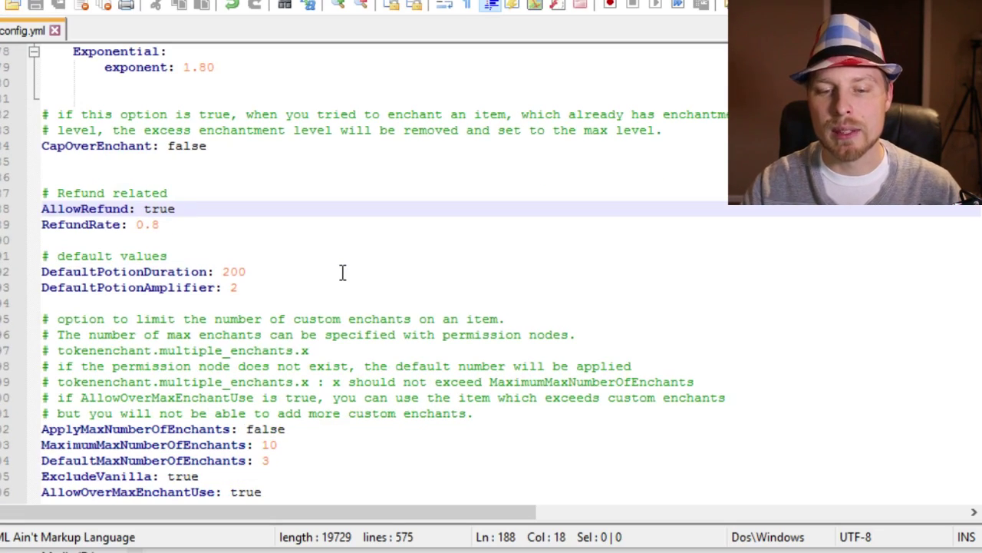
{"action": "scroll", "coordinate": [342, 272], "scroll_direction": "down", "scroll_amount": 2}
{"action": "left_click", "coordinate": [286, 194]}
Read through the friendly fire and self-damage options down to the Commands section's backpack9 example.
{"action": "scroll", "coordinate": [349, 248], "scroll_direction": "down", "scroll_amount": 1}
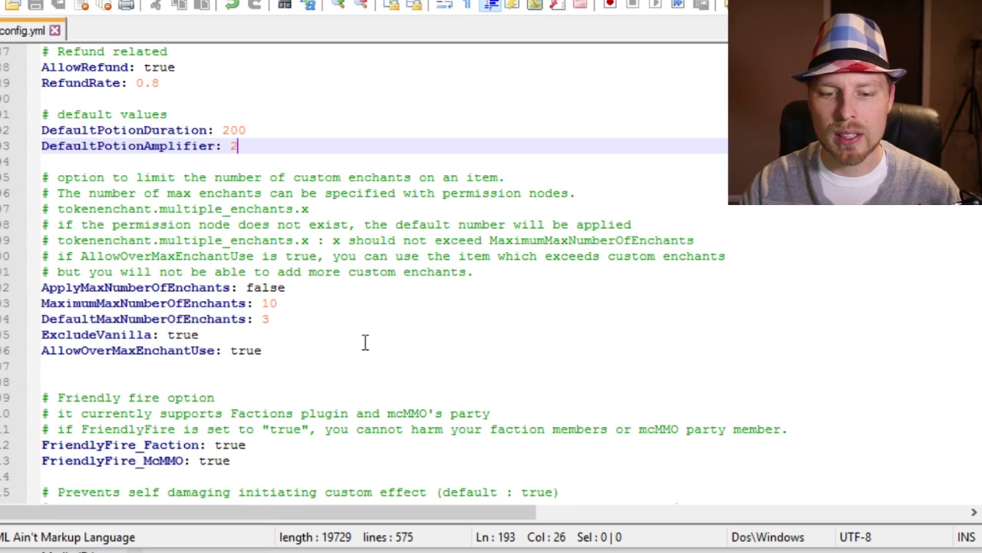
{"action": "scroll", "coordinate": [365, 343], "scroll_direction": "down", "scroll_amount": 3}
{"action": "scroll", "coordinate": [320, 322], "scroll_direction": "down", "scroll_amount": 2}
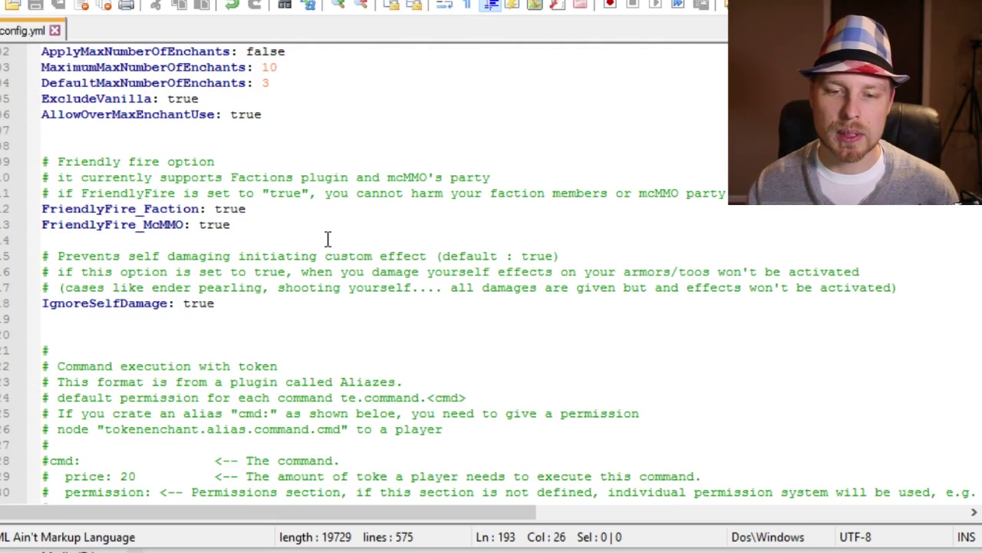
{"action": "scroll", "coordinate": [327, 240], "scroll_direction": "down", "scroll_amount": 13}
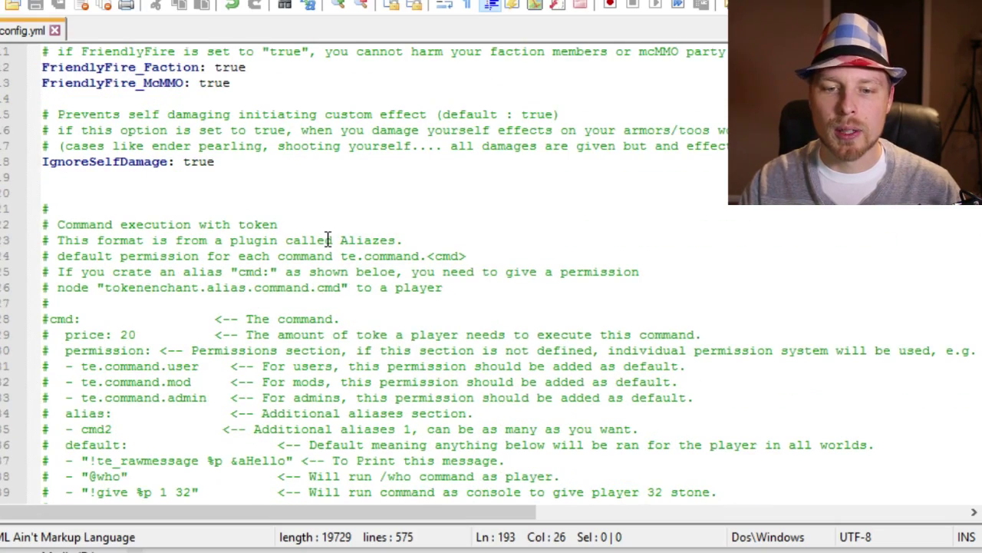
{"action": "scroll", "coordinate": [329, 239], "scroll_direction": "down", "scroll_amount": 7}
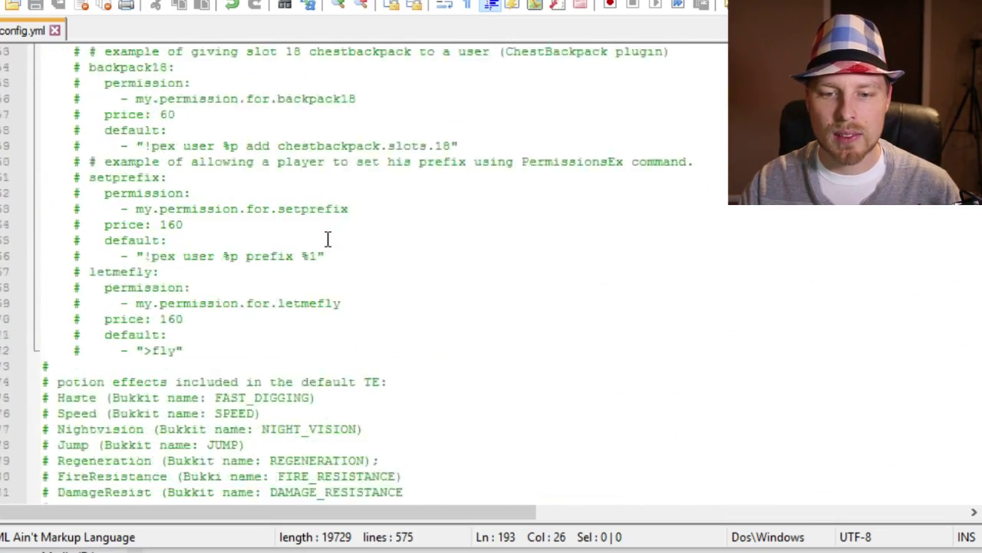
{"action": "scroll", "coordinate": [337, 242], "scroll_direction": "up", "scroll_amount": 11}
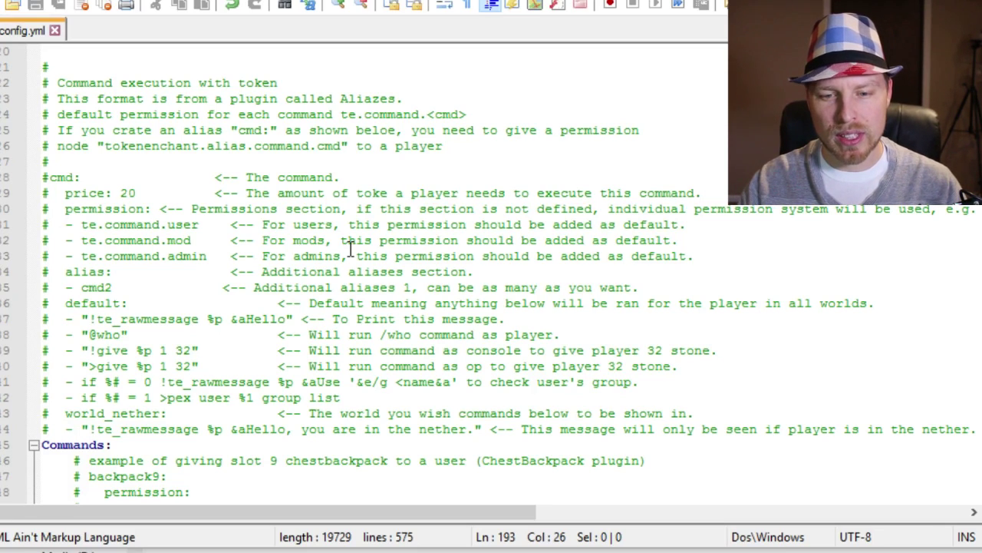
{"action": "scroll", "coordinate": [350, 250], "scroll_direction": "down", "scroll_amount": 6}
{"action": "scroll", "coordinate": [350, 253], "scroll_direction": "up", "scroll_amount": 2}
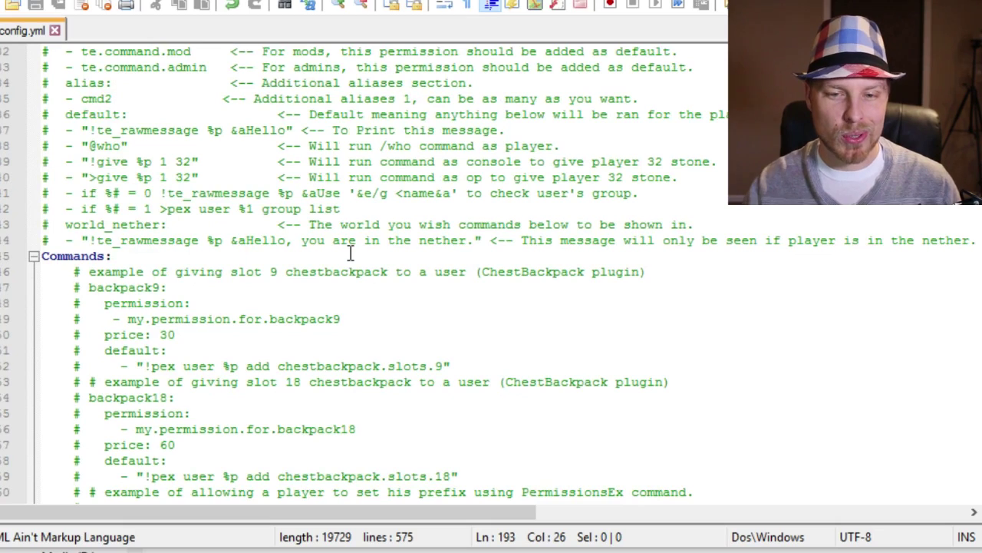
{"action": "scroll", "coordinate": [350, 251], "scroll_direction": "up", "scroll_amount": 2}
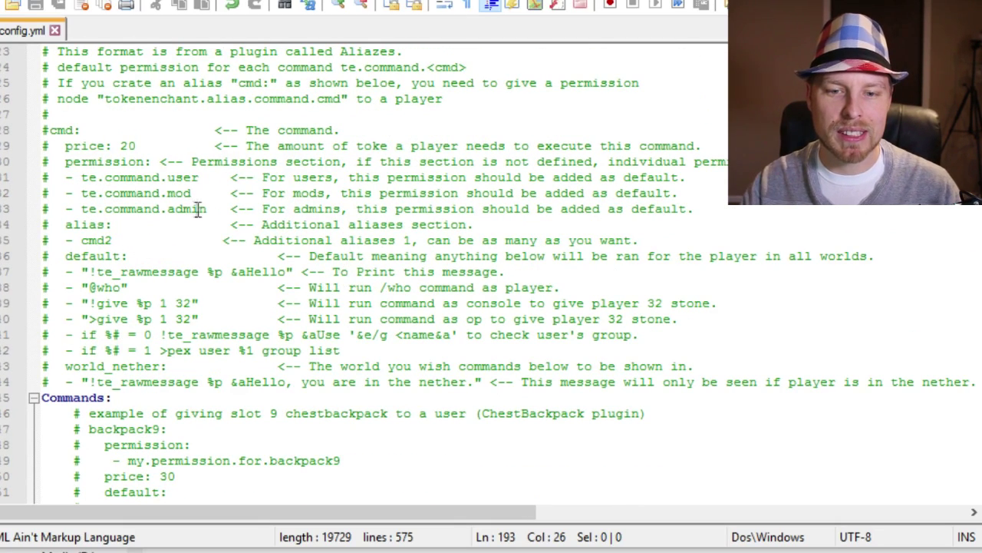
{"action": "scroll", "coordinate": [172, 318], "scroll_direction": "down", "scroll_amount": 1}
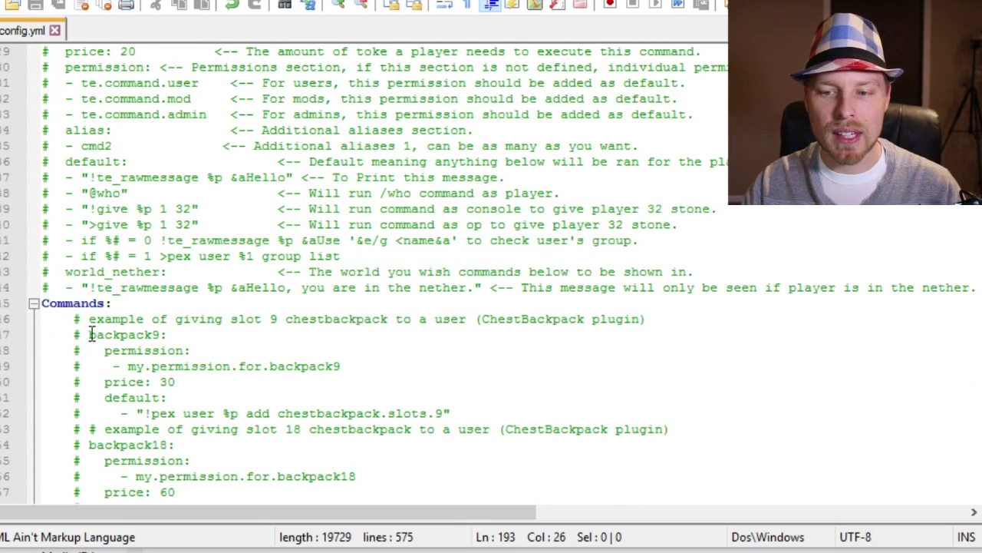
Highlight the backpack9 command name and its my.permission.for.backpack9 node, then mark its price of 30.
{"action": "left_click_drag", "start_coordinate": [88, 335], "coordinate": [166, 334]}
{"action": "left_click", "coordinate": [154, 379]}
{"action": "left_click_drag", "start_coordinate": [127, 366], "coordinate": [340, 366]}
{"action": "left_click", "coordinate": [192, 382]}
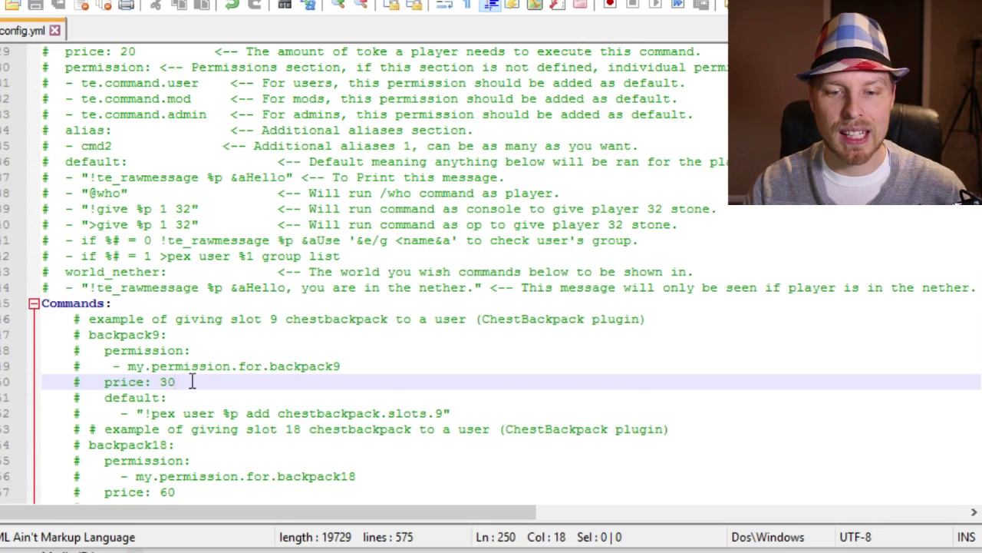
Select chestbackpack.slots.9 through the line end, then continue down toward the Potions section.
{"action": "scroll", "coordinate": [192, 381], "scroll_direction": "down", "scroll_amount": 1}
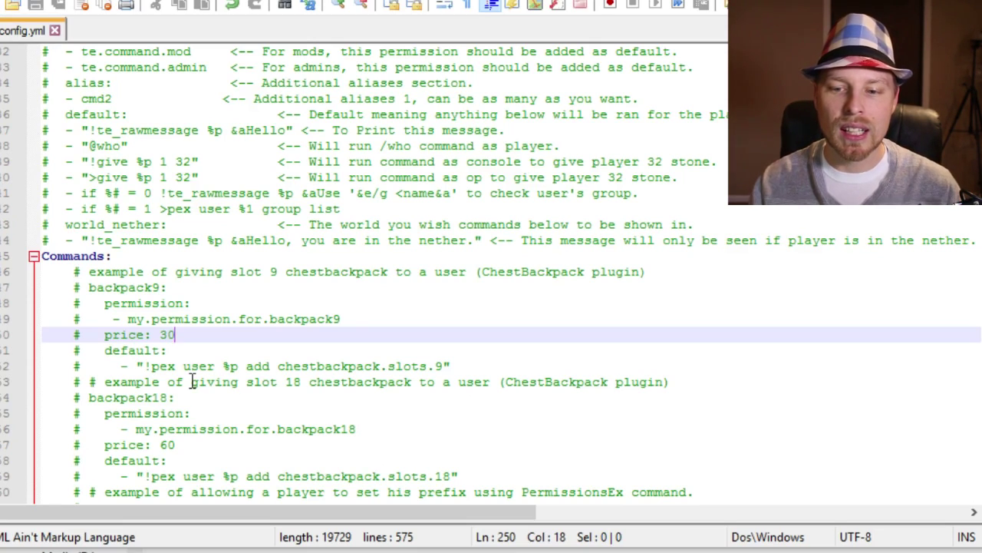
{"action": "left_click", "coordinate": [459, 361]}
{"action": "scroll", "coordinate": [459, 361], "scroll_direction": "down", "scroll_amount": 1}
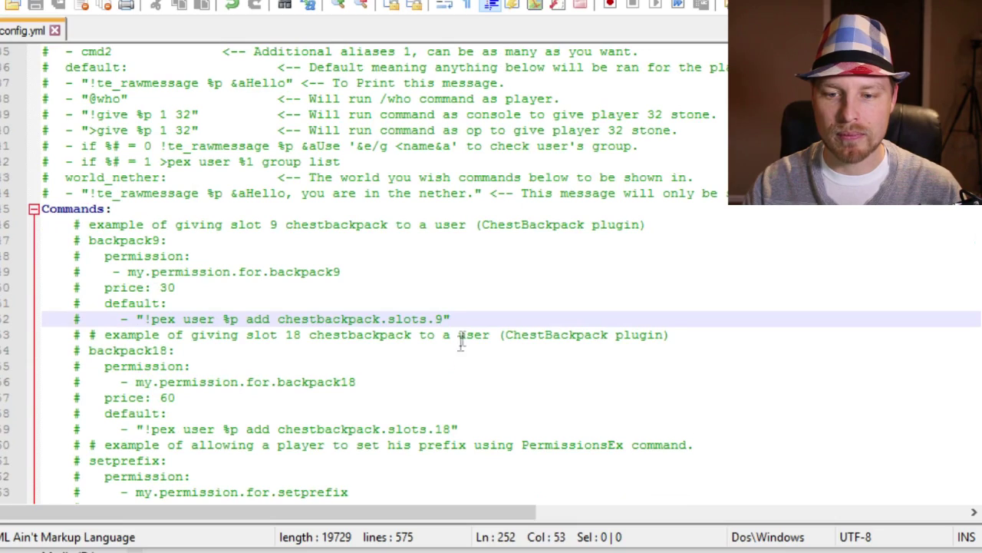
{"action": "left_click_drag", "start_coordinate": [470, 318], "coordinate": [117, 317]}
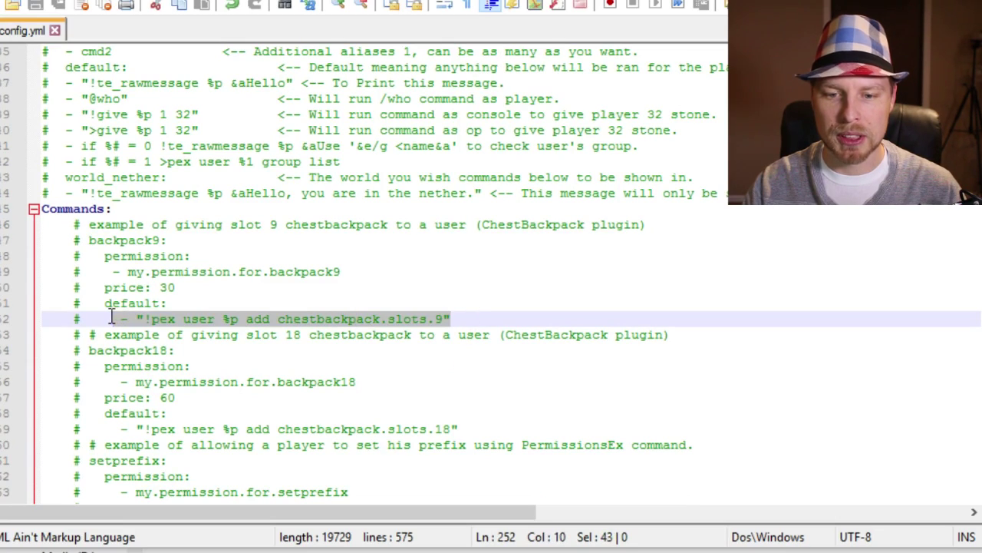
{"action": "left_click", "coordinate": [281, 318]}
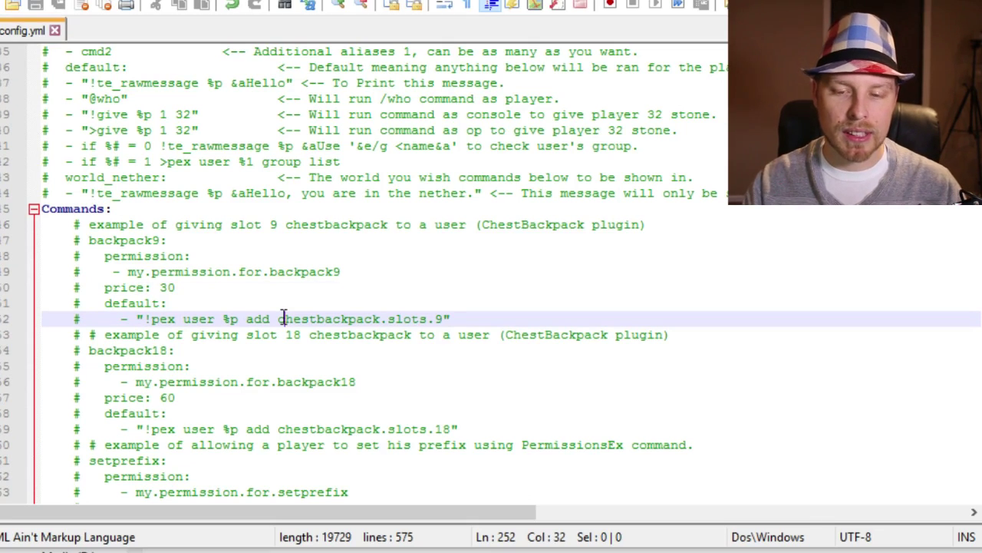
{"action": "key", "text": "shift+End"}
{"action": "scroll", "coordinate": [344, 317], "scroll_direction": "down", "scroll_amount": 1}
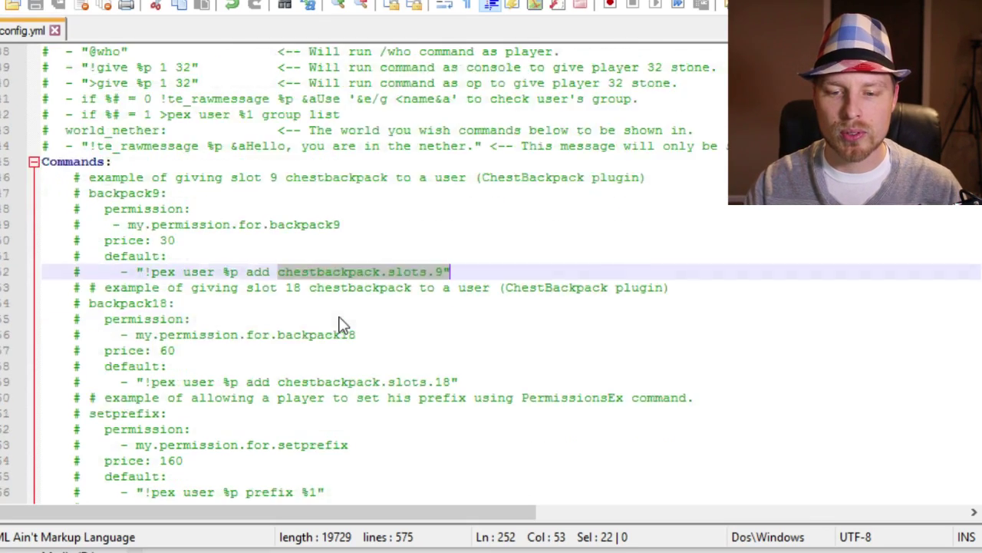
{"action": "scroll", "coordinate": [343, 323], "scroll_direction": "down", "scroll_amount": 20}
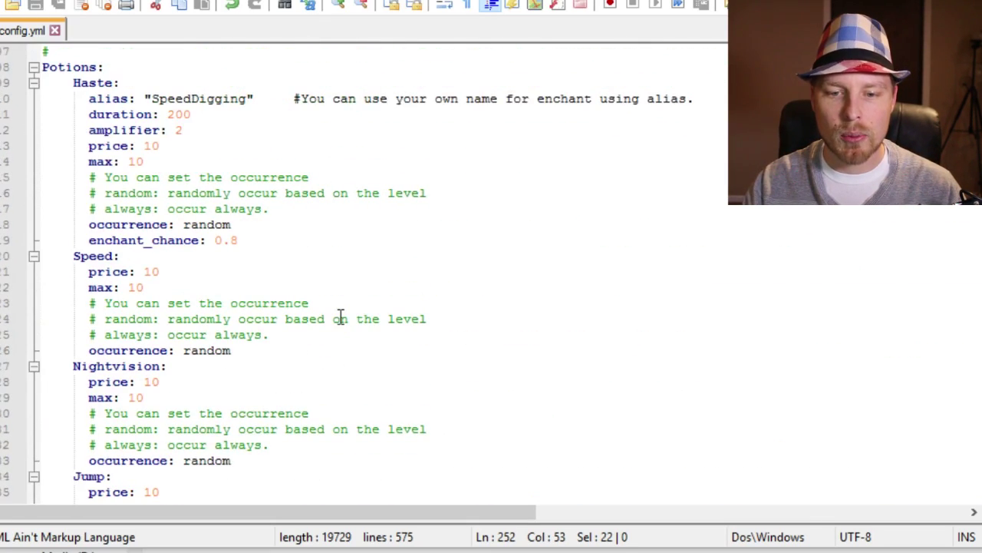